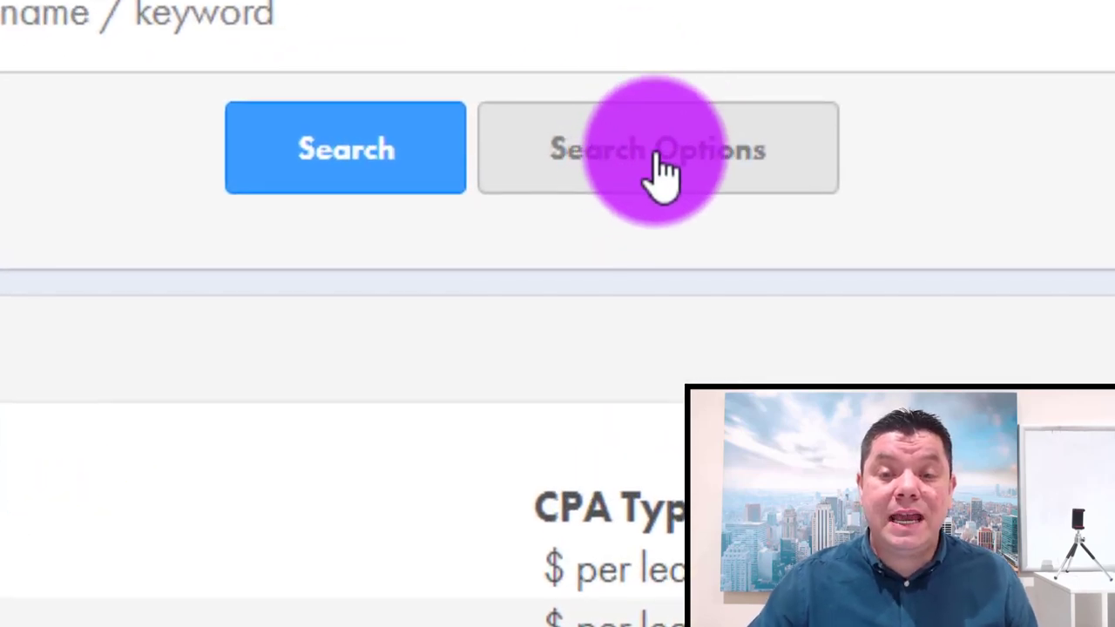
Search the campaigns filtered to the Biz Opp category and the Job Sites sub category.
{"action": "left_click", "coordinate": [664, 155]}
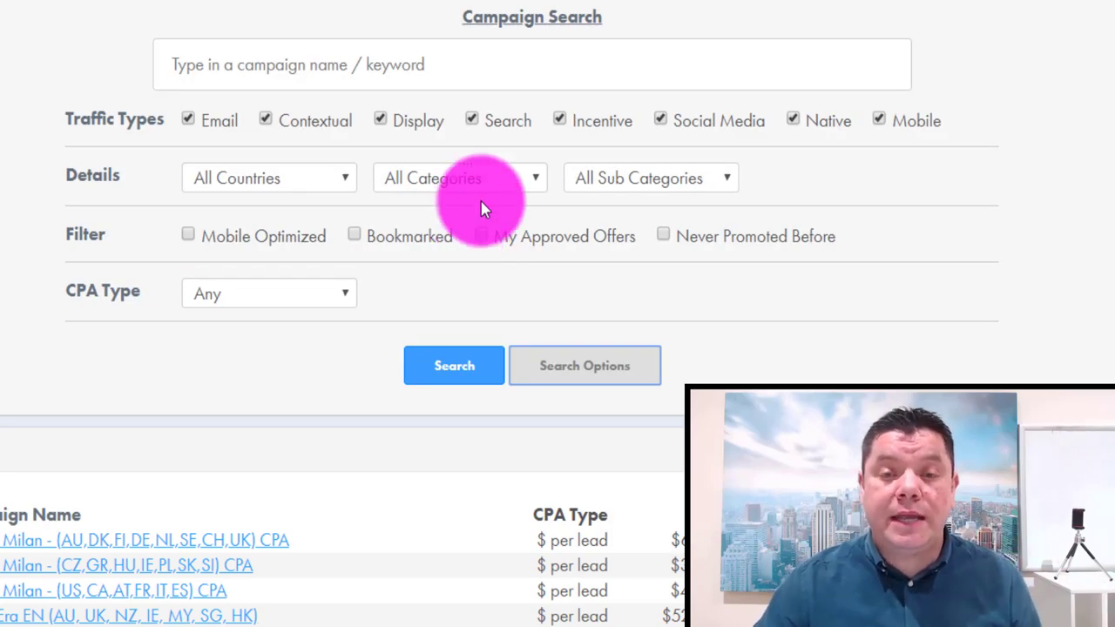
{"action": "left_click", "coordinate": [501, 177]}
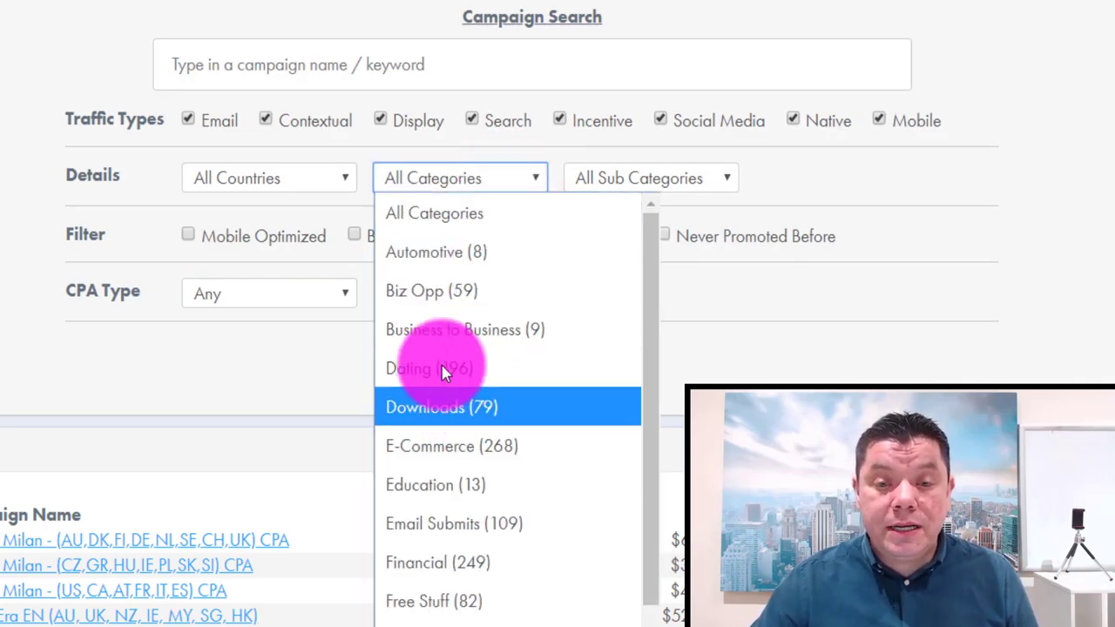
{"action": "left_click", "coordinate": [435, 289]}
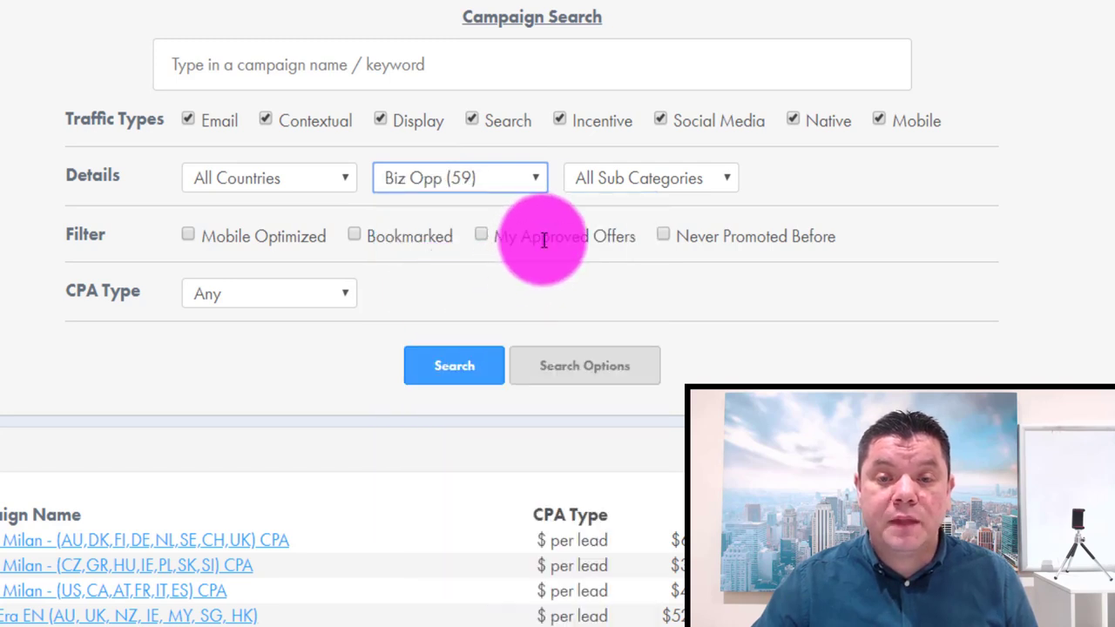
{"action": "left_click", "coordinate": [702, 179]}
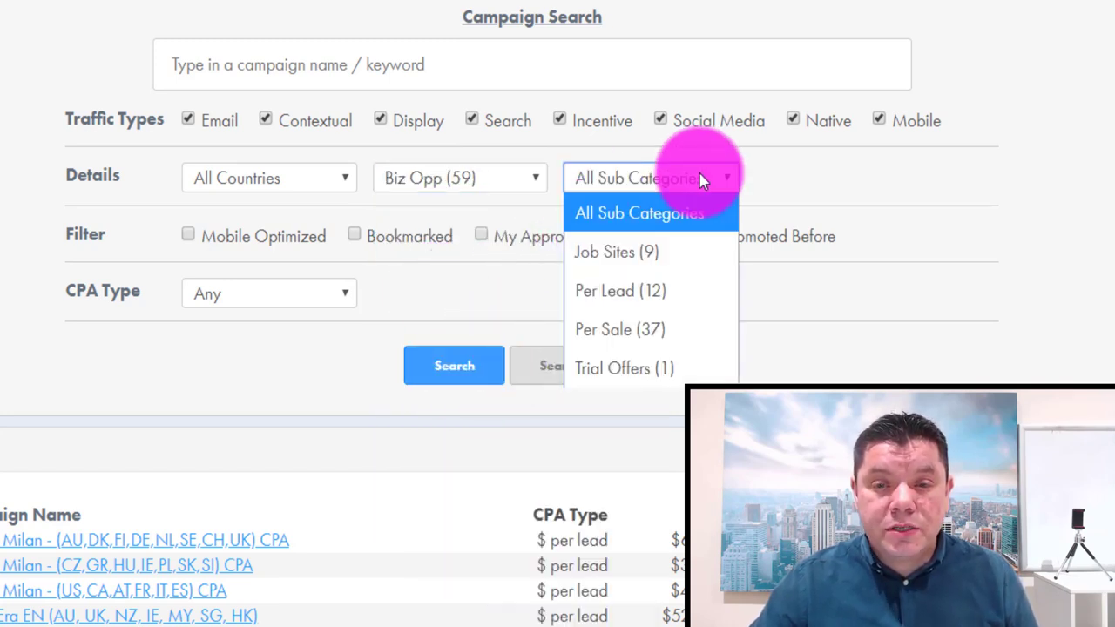
{"action": "left_click", "coordinate": [654, 259]}
{"action": "left_click", "coordinate": [461, 373]}
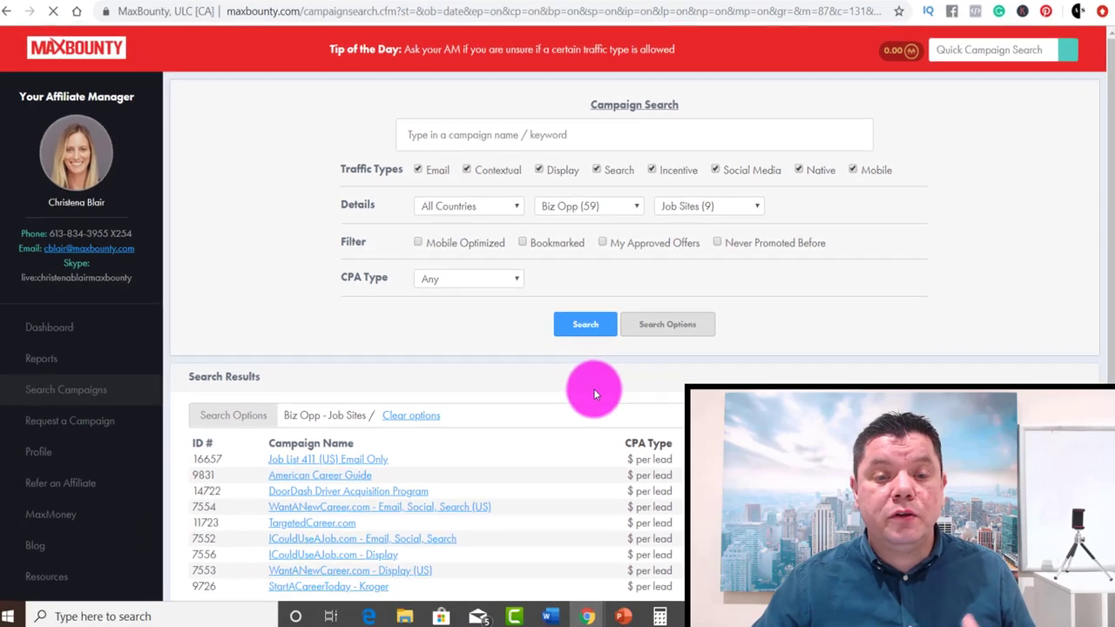
Open the WantANewCareer.com - Email, Social, Search (US) campaign and review its commission, daily cap and landing page preview details.
{"action": "scroll", "coordinate": [596, 389], "scroll_direction": "down", "scroll_amount": 2}
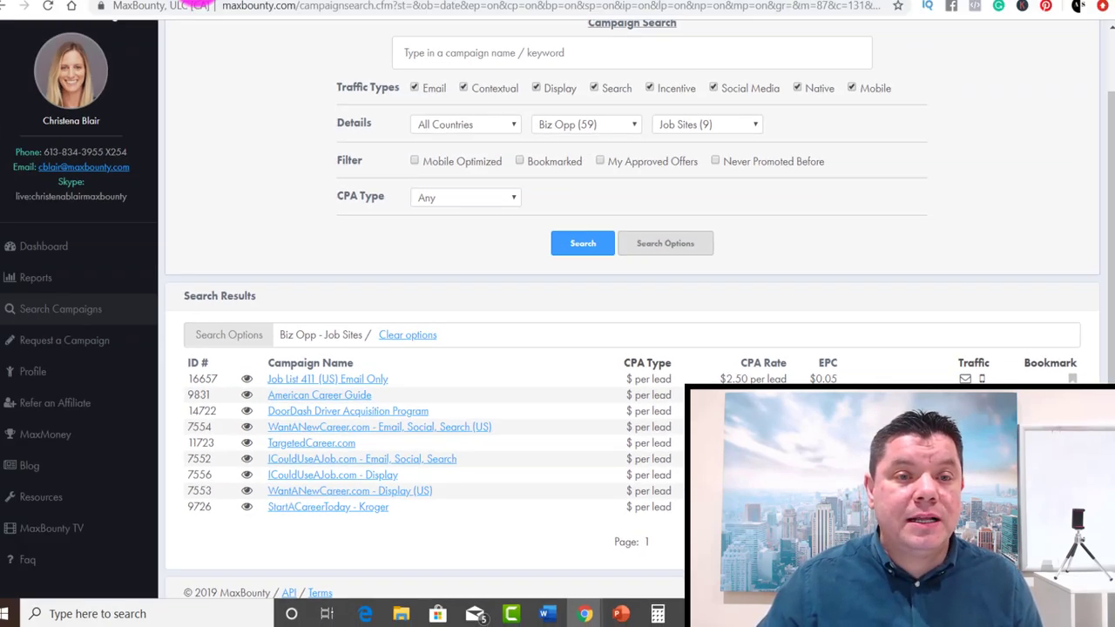
{"action": "left_click", "coordinate": [337, 322]}
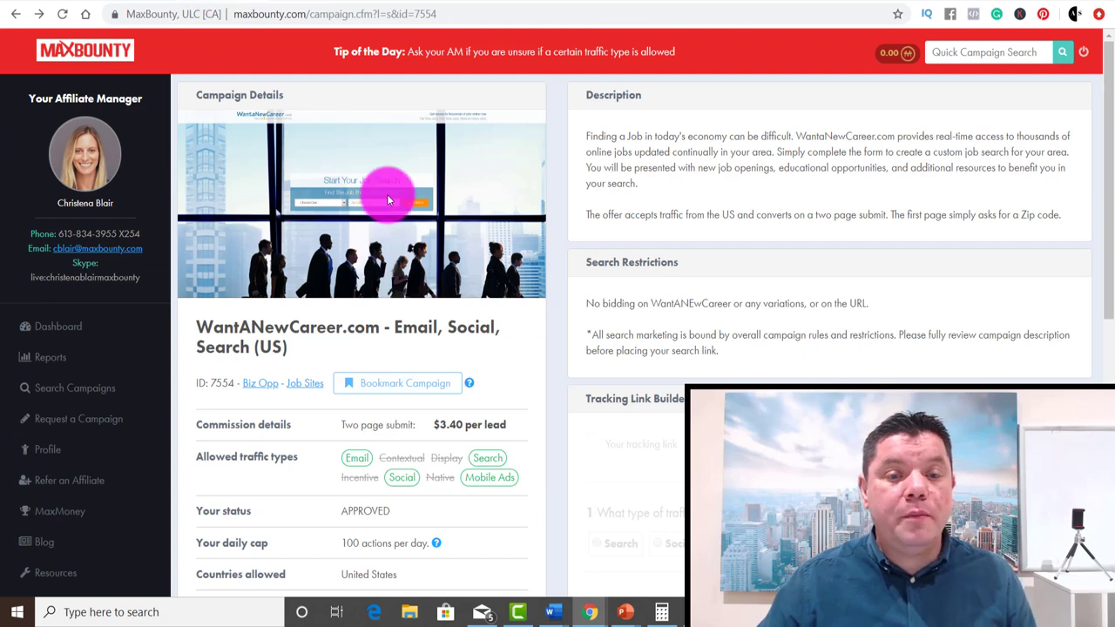
{"action": "scroll", "coordinate": [504, 244], "scroll_direction": "down", "scroll_amount": 1}
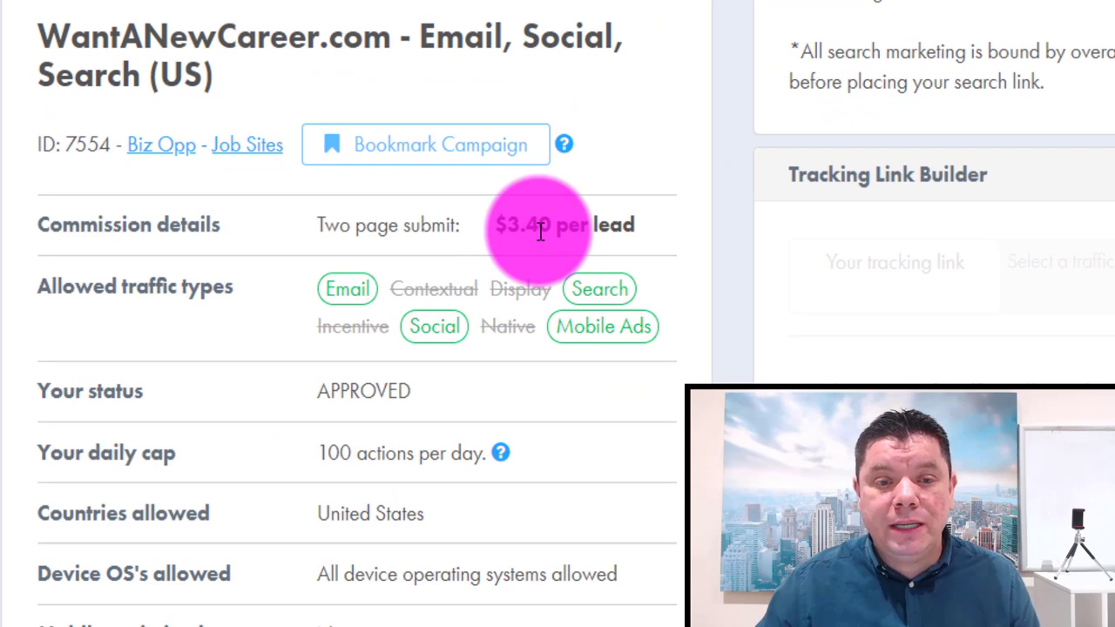
{"action": "left_click_drag", "start_coordinate": [320, 454], "coordinate": [547, 470]}
{"action": "left_click", "coordinate": [613, 463]}
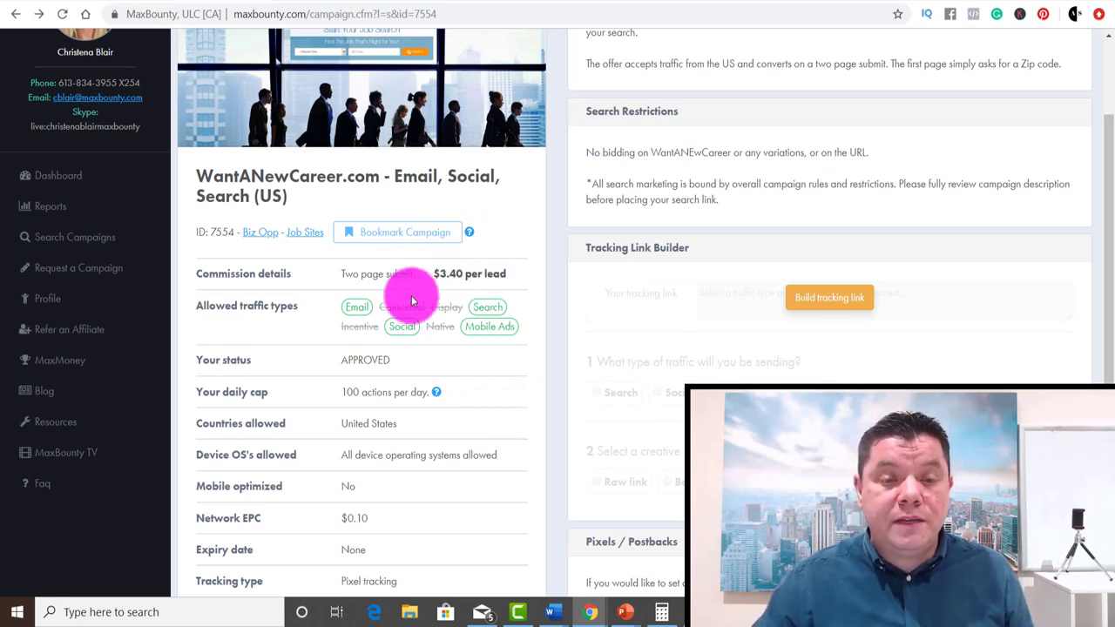
{"action": "scroll", "coordinate": [411, 296], "scroll_direction": "down", "scroll_amount": 1}
{"action": "scroll", "coordinate": [411, 300], "scroll_direction": "down", "scroll_amount": 3}
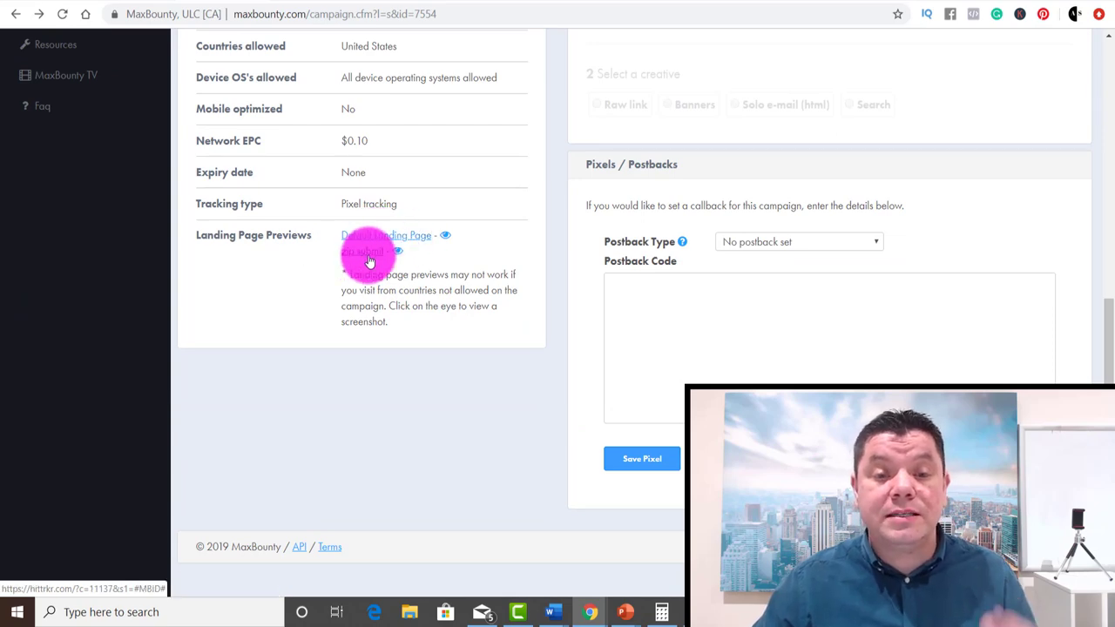
{"action": "scroll", "coordinate": [400, 274], "scroll_direction": "up", "scroll_amount": 6}
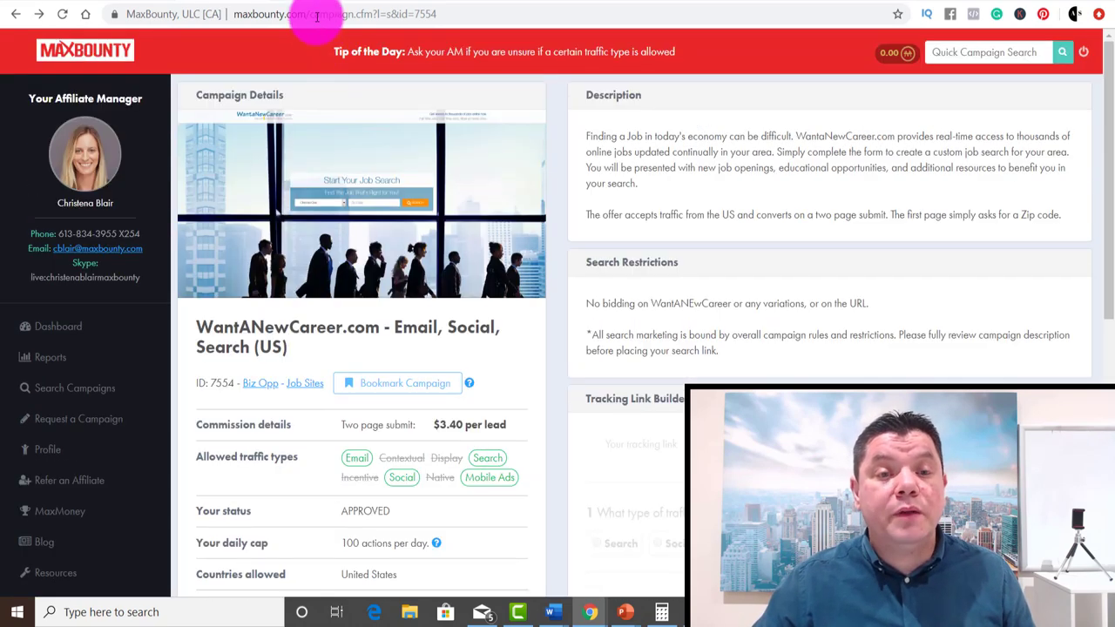
Preview the campaign's zip submit and default landing pages, and return to the campaign details.
{"action": "left_click", "coordinate": [311, 3]}
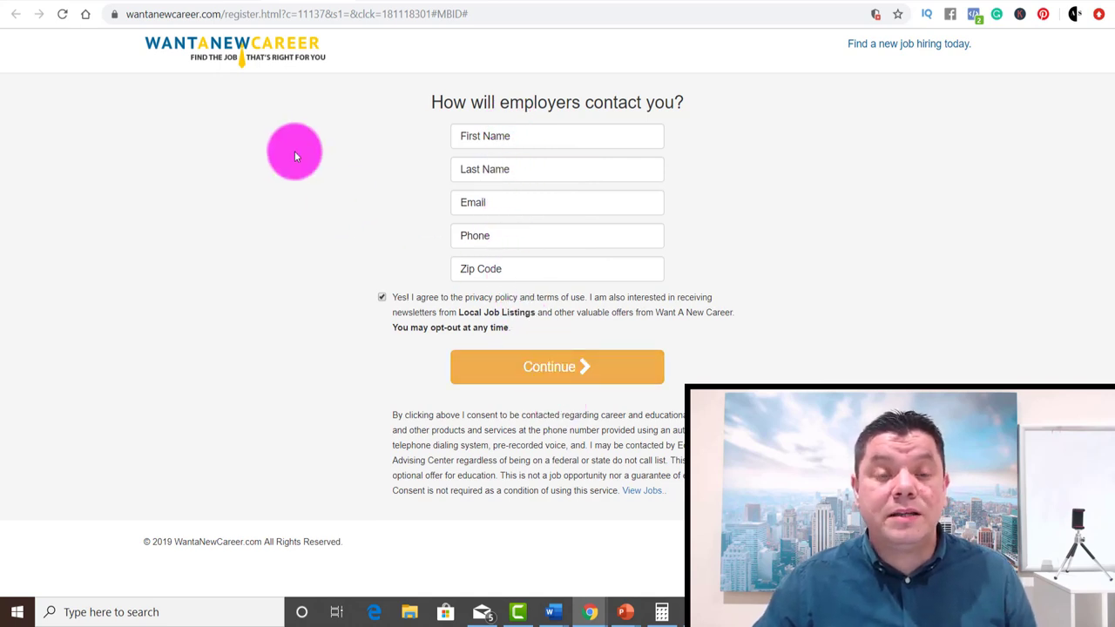
{"action": "mouse_move", "coordinate": [401, 15]}
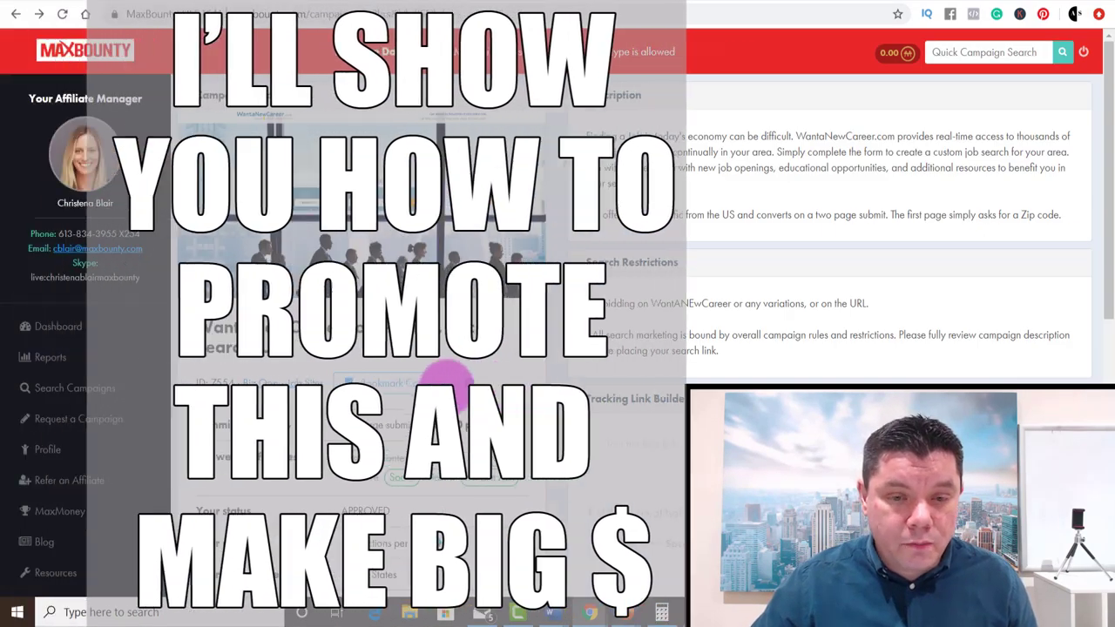
{"action": "scroll", "coordinate": [446, 382], "scroll_direction": "down", "scroll_amount": 5}
{"action": "scroll", "coordinate": [447, 381], "scroll_direction": "down", "scroll_amount": 3}
{"action": "left_click", "coordinate": [387, 235]}
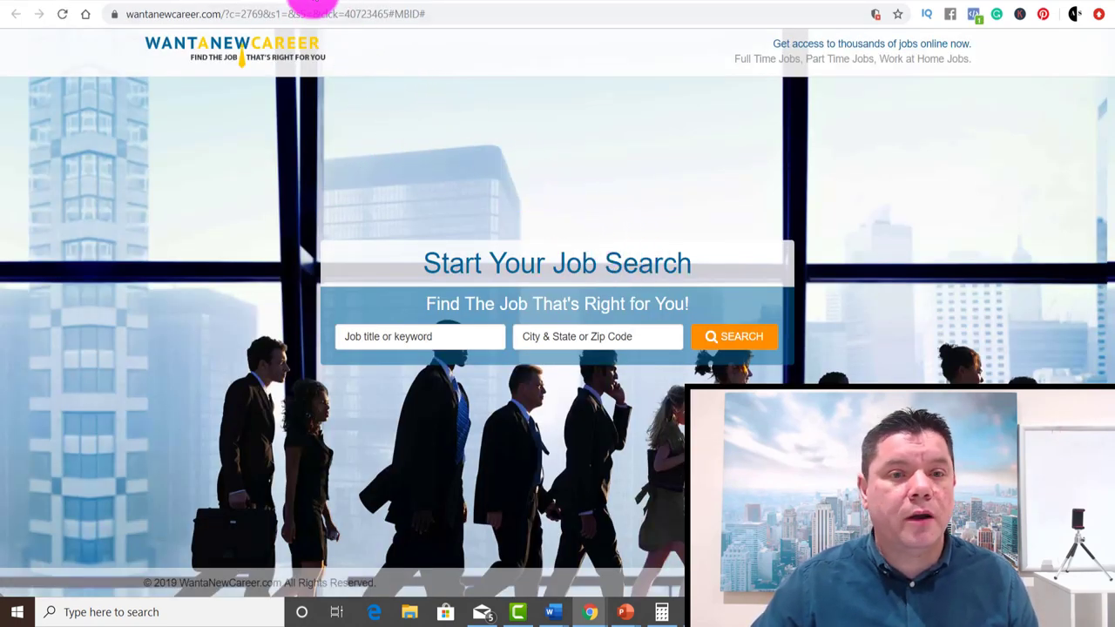
{"action": "left_click", "coordinate": [311, 5]}
Build a tracking link for the campaign with Email as the traffic type and Raw link as the creative.
{"action": "scroll", "coordinate": [581, 231], "scroll_direction": "up", "scroll_amount": 5}
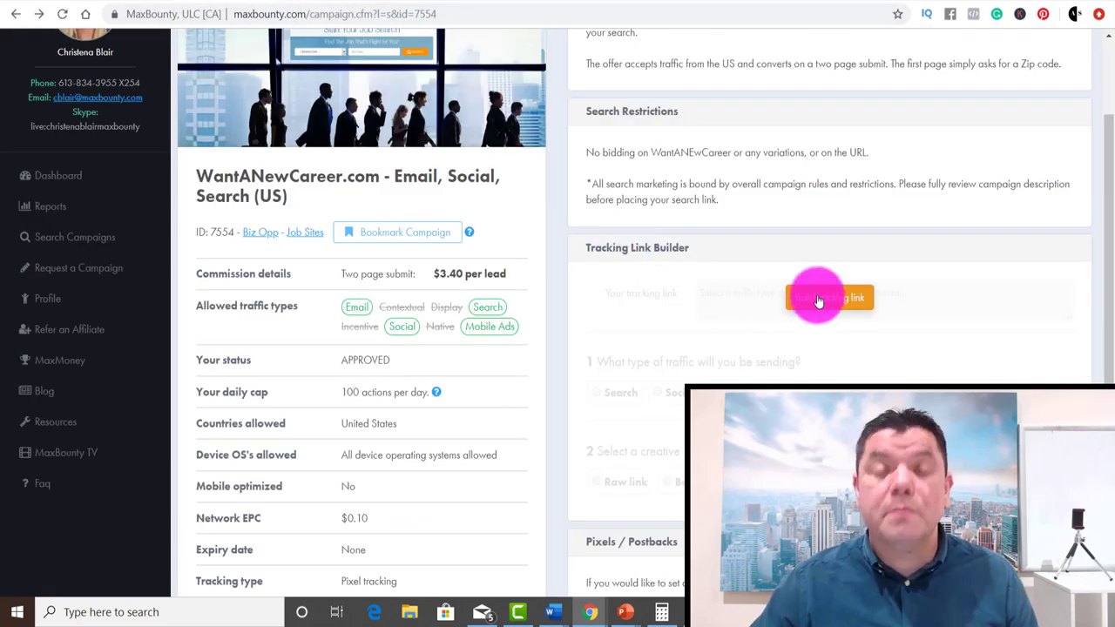
{"action": "left_click", "coordinate": [819, 300]}
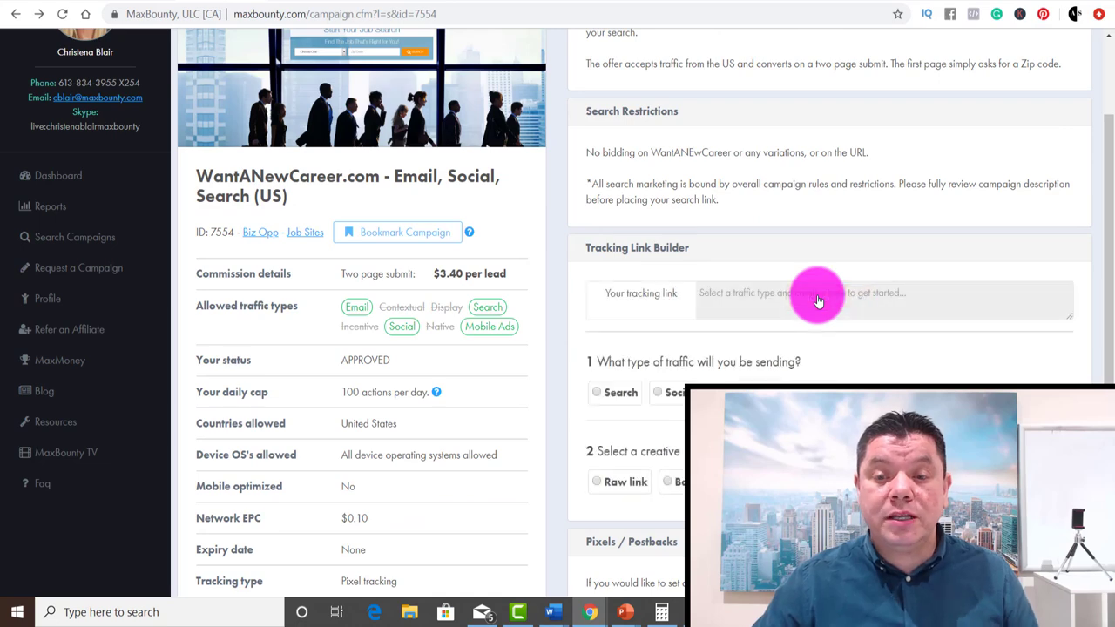
{"action": "left_click", "coordinate": [812, 388]}
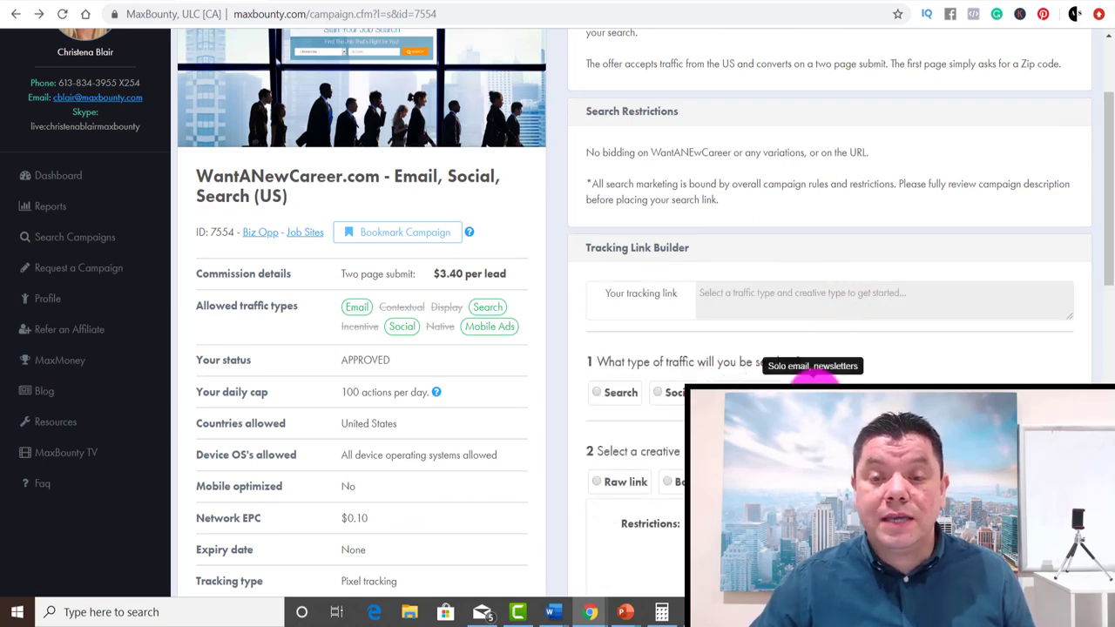
{"action": "scroll", "coordinate": [697, 379], "scroll_direction": "down", "scroll_amount": 2}
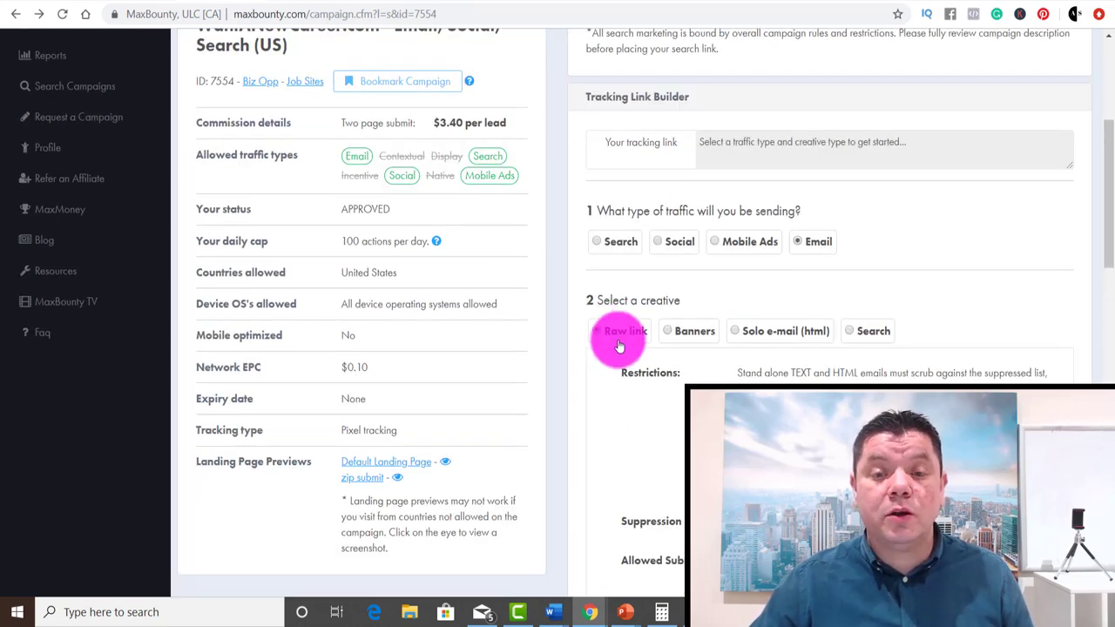
{"action": "left_click", "coordinate": [610, 337]}
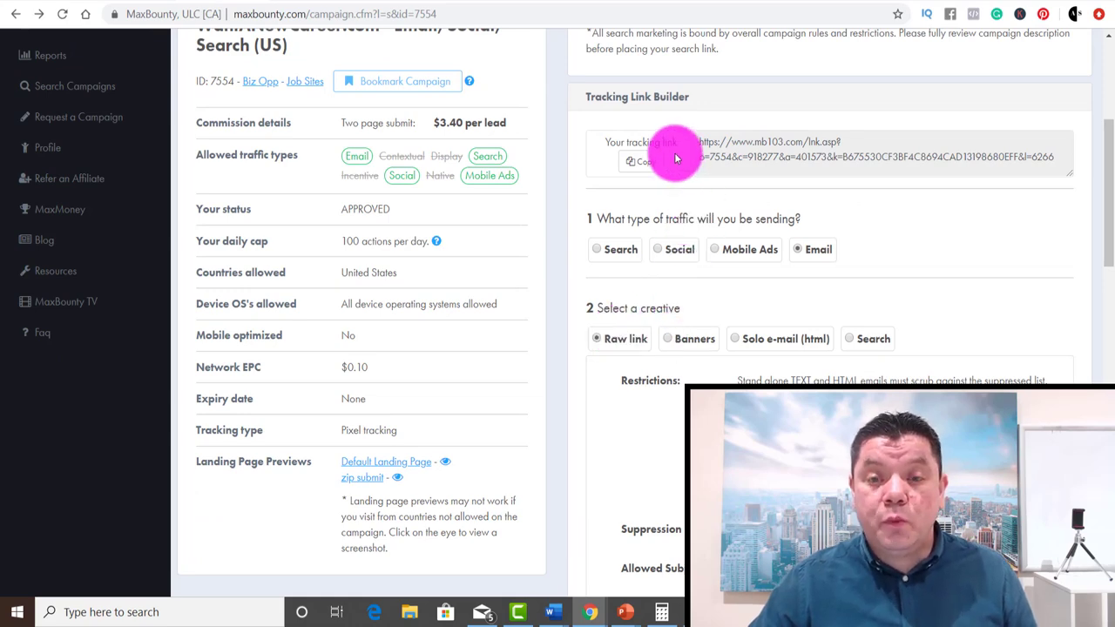
Copy the full generated tracking link to the clipboard.
{"action": "scroll", "coordinate": [723, 212], "scroll_direction": "up", "scroll_amount": 3}
{"action": "left_click_drag", "start_coordinate": [699, 297], "coordinate": [1075, 323]}
{"action": "right_click", "coordinate": [707, 300]}
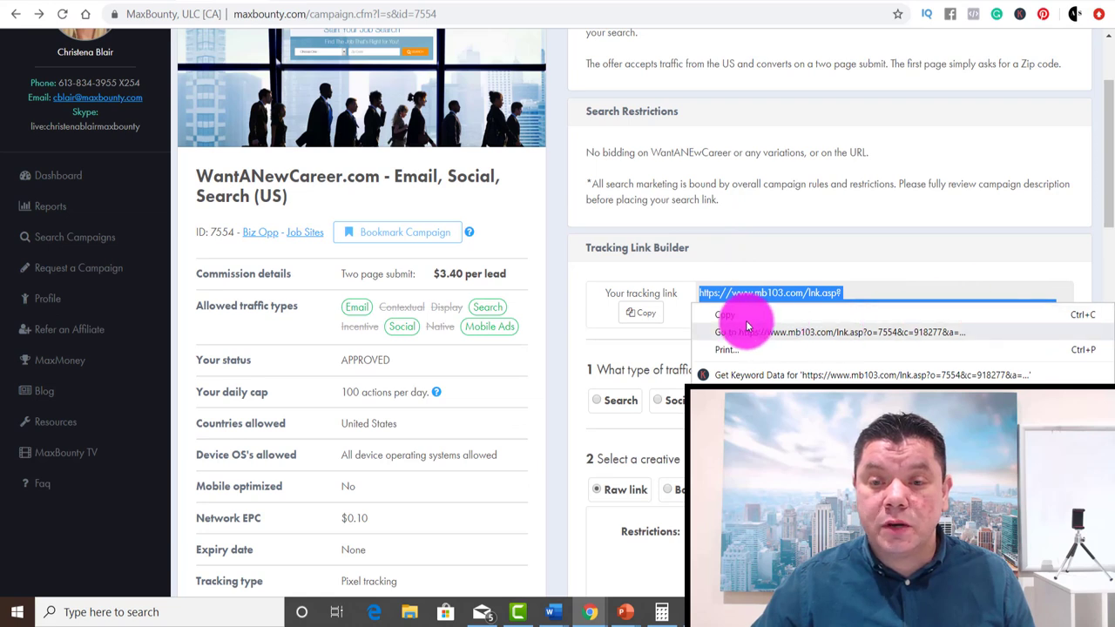
{"action": "left_click", "coordinate": [739, 315]}
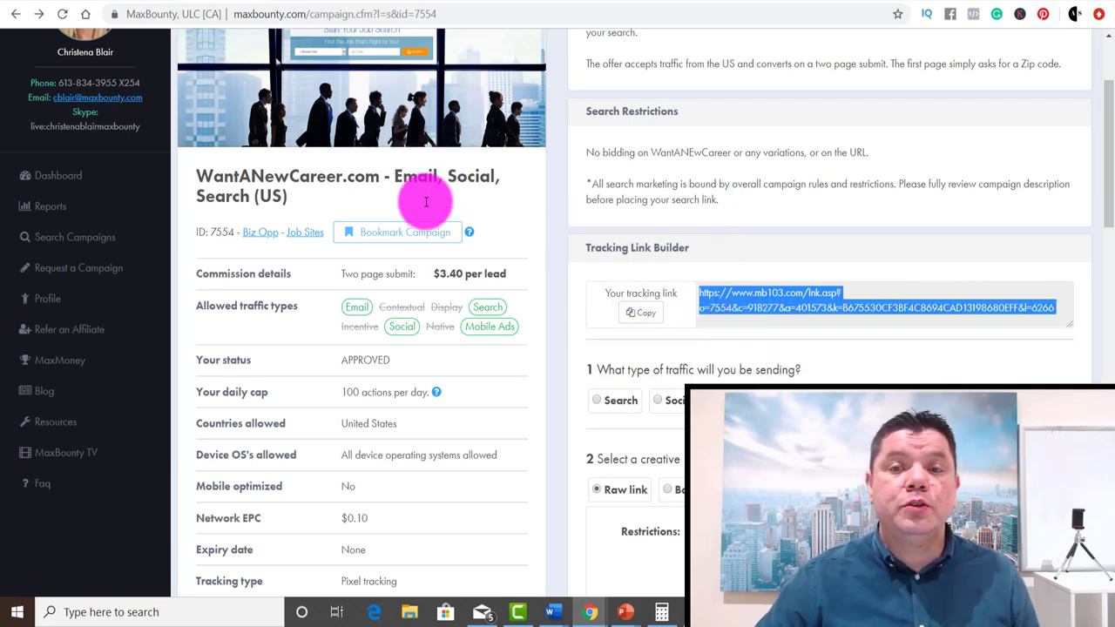
Switch to Bitly and create a new bit.ly Bitlink from the copied tracking link.
{"action": "left_click", "coordinate": [482, 2]}
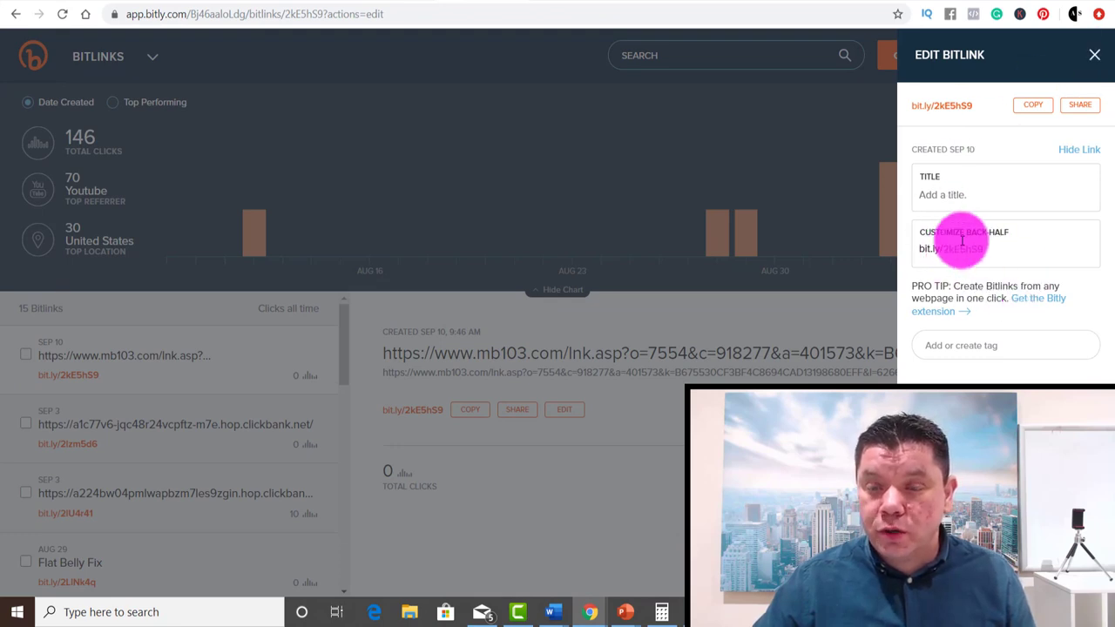
{"action": "left_click", "coordinate": [1098, 65]}
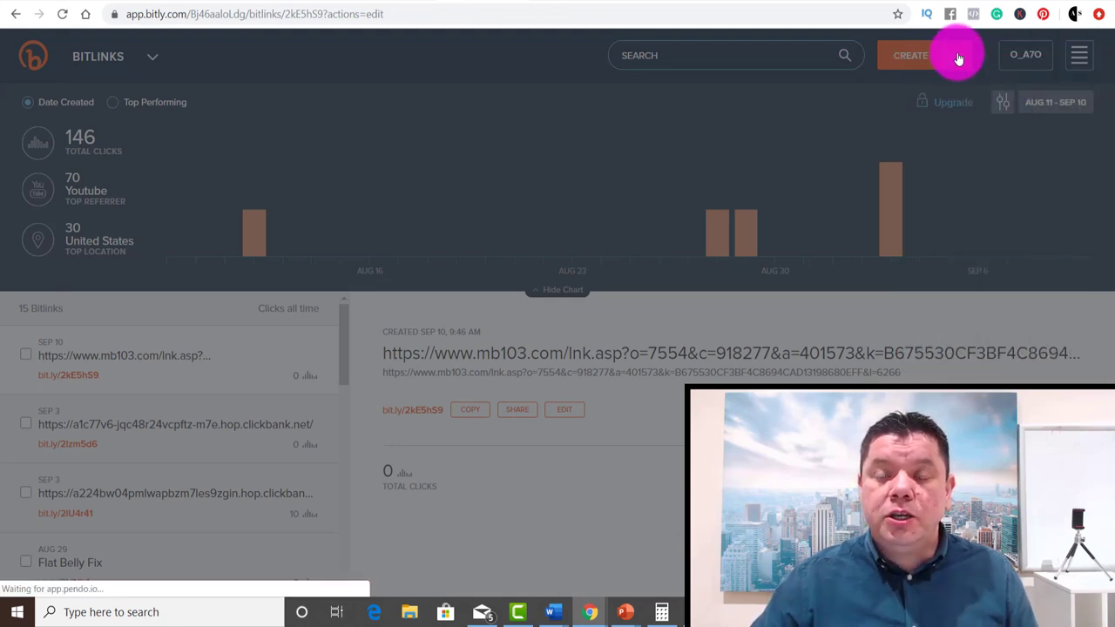
{"action": "left_click", "coordinate": [958, 55]}
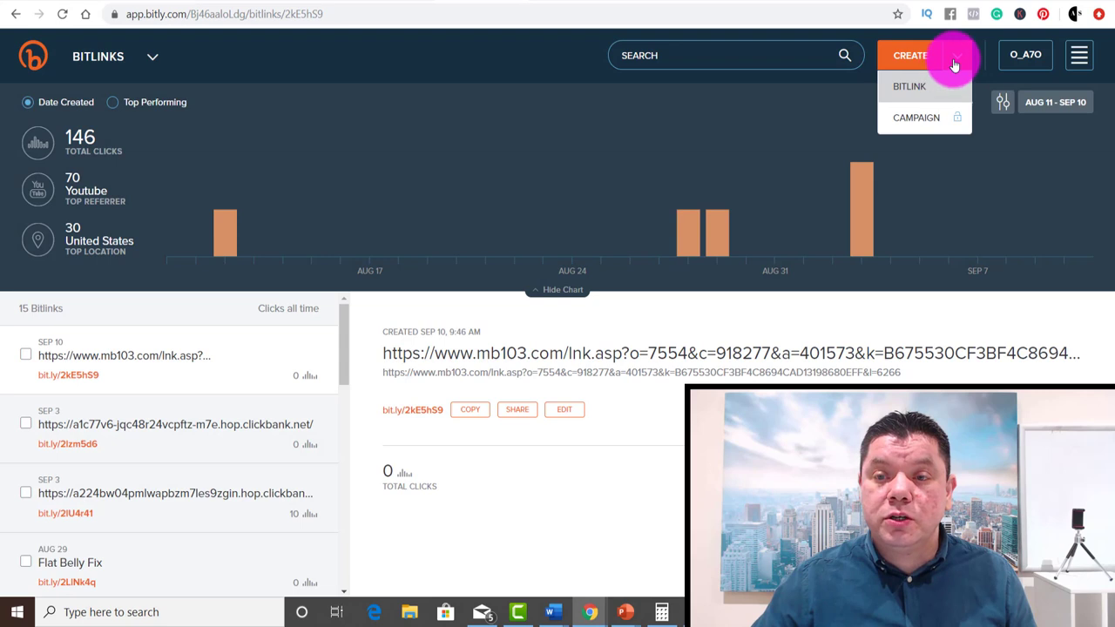
{"action": "left_click", "coordinate": [946, 84]}
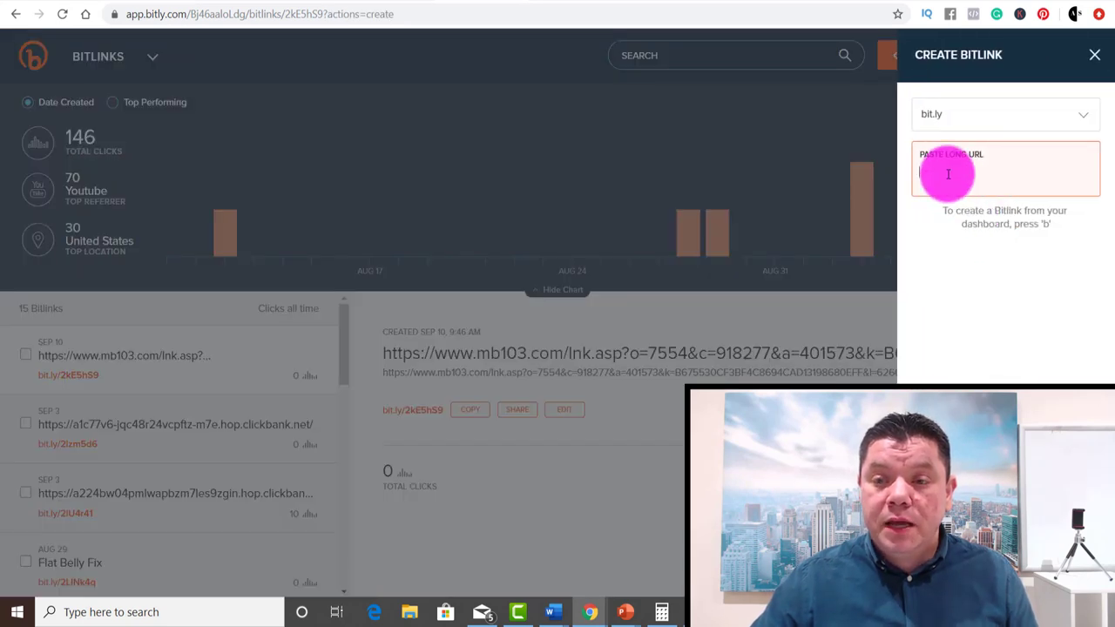
{"action": "right_click", "coordinate": [948, 176]}
{"action": "left_click", "coordinate": [981, 290]}
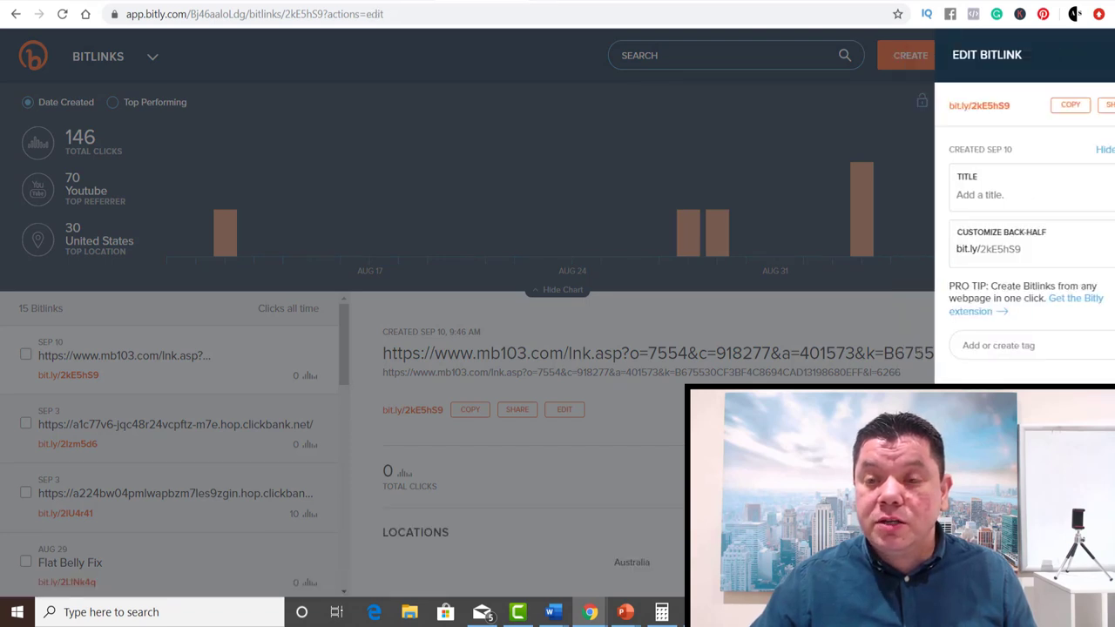
Select the Bitlink's custom back-half, copy the shortened link and close the link editor.
{"action": "left_click", "coordinate": [967, 252]}
{"action": "double_click", "coordinate": [967, 252]}
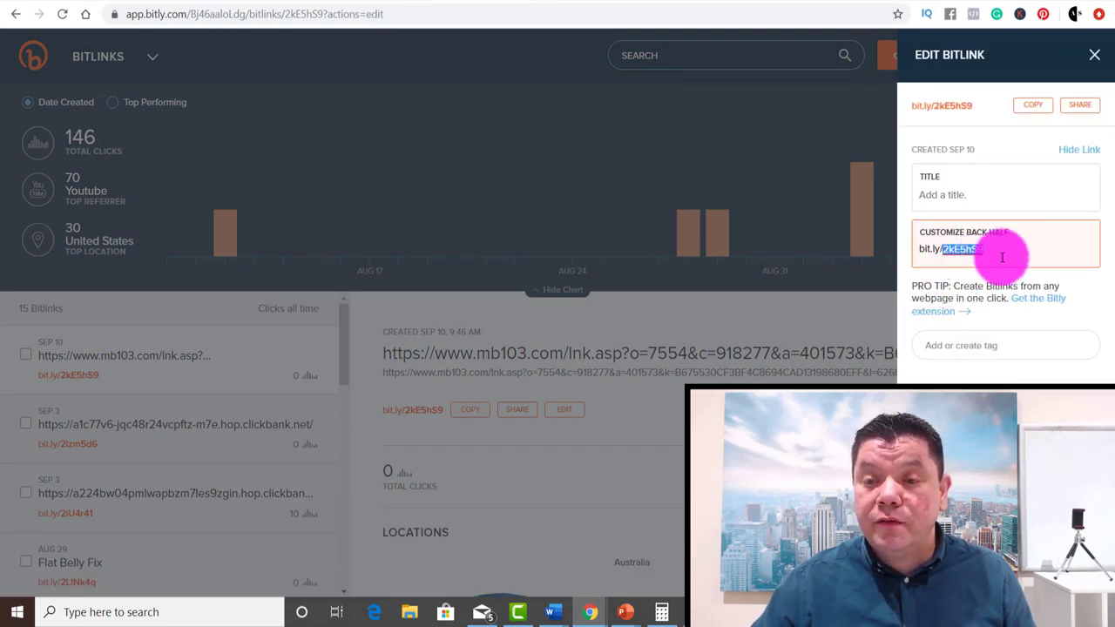
{"action": "left_click", "coordinate": [1034, 105]}
{"action": "left_click", "coordinate": [1095, 56]}
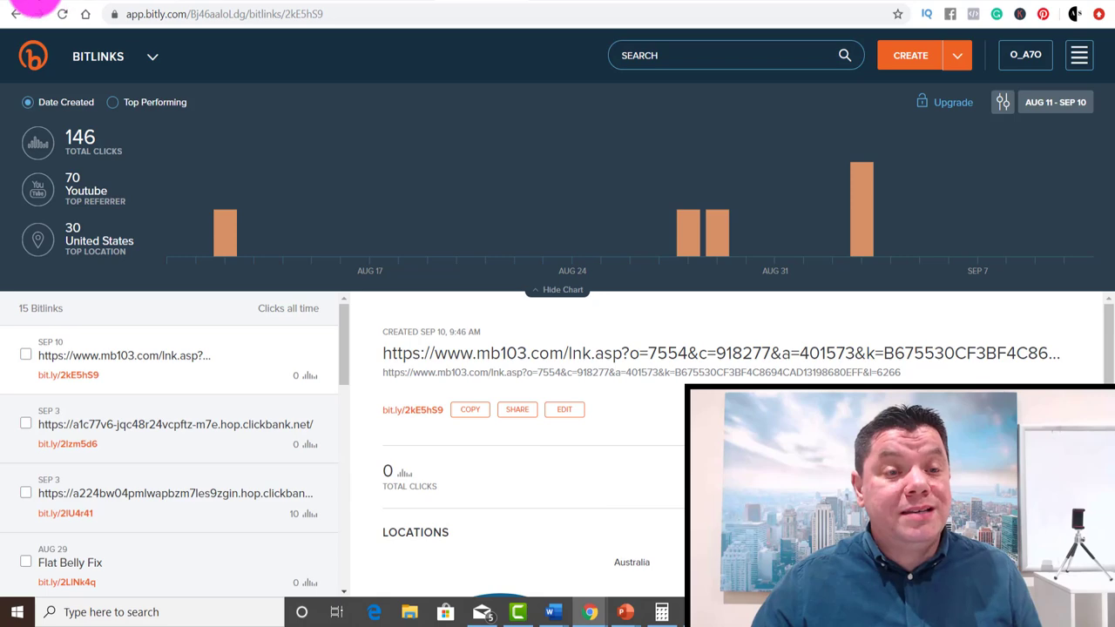
Switch to the Wix editor and examine the job landing page's headline, body text and red call-to-action button.
{"action": "left_click", "coordinate": [16, 14]}
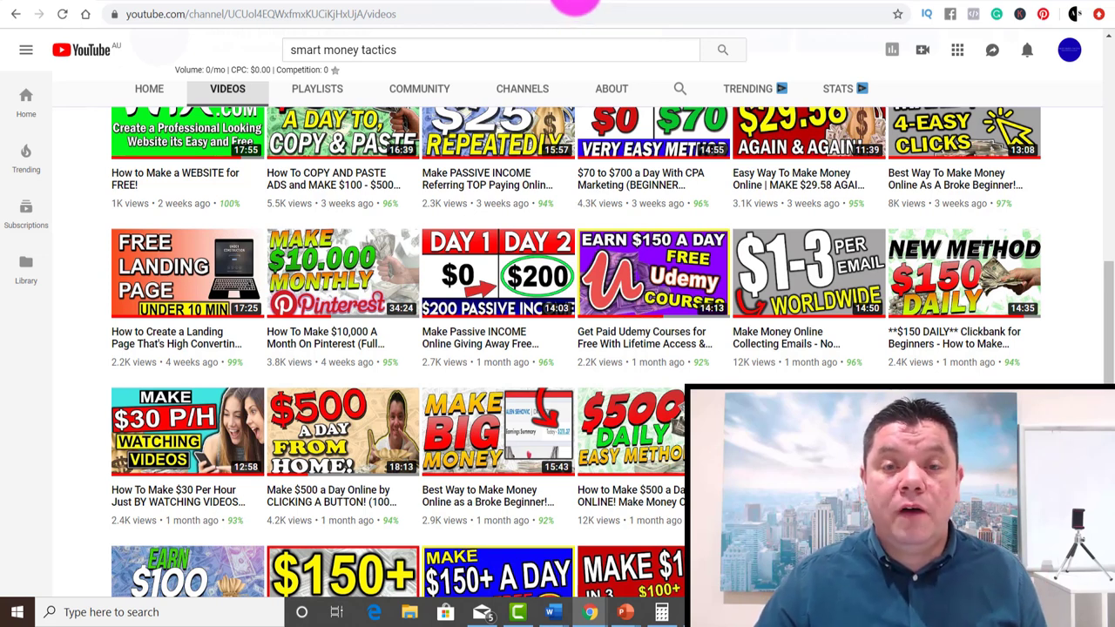
{"action": "left_click", "coordinate": [572, 5]}
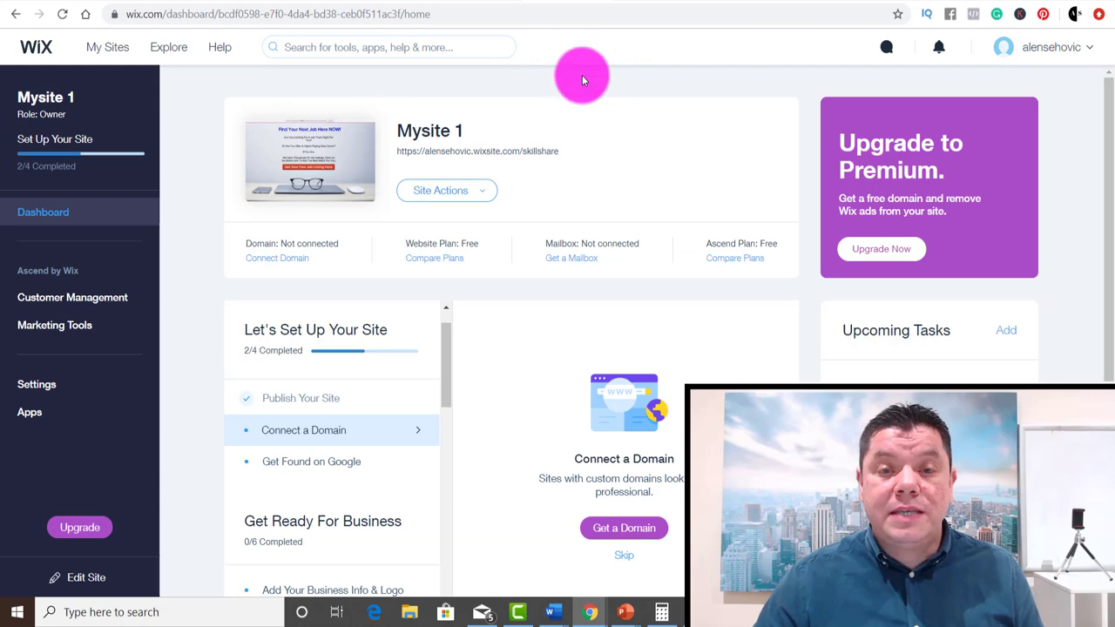
{"action": "left_click", "coordinate": [639, 5]}
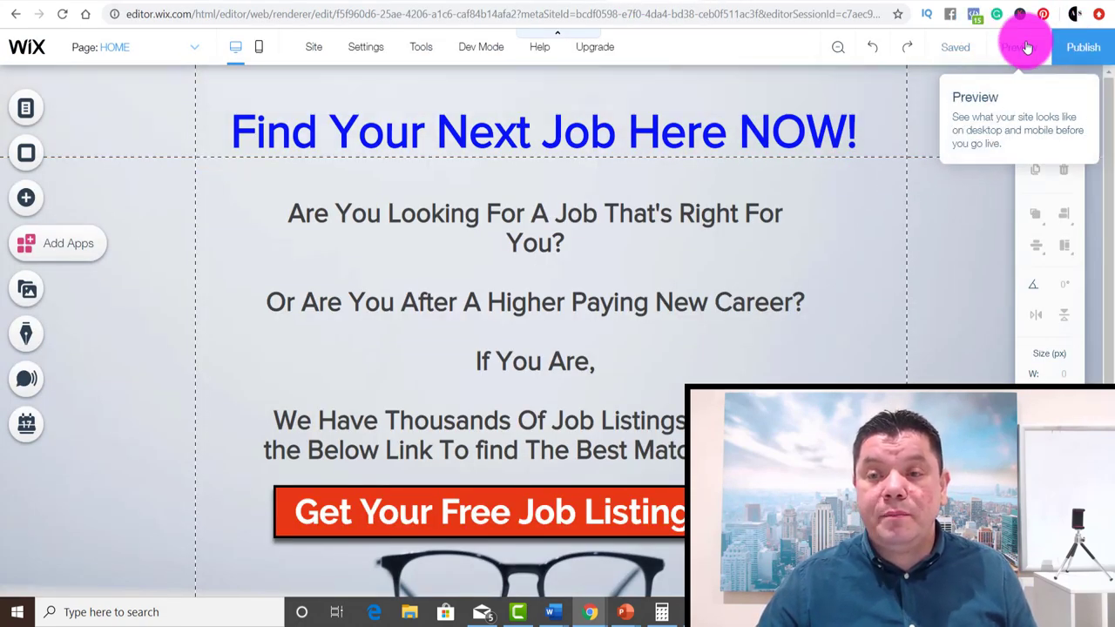
{"action": "scroll", "coordinate": [640, 266], "scroll_direction": "down", "scroll_amount": 1}
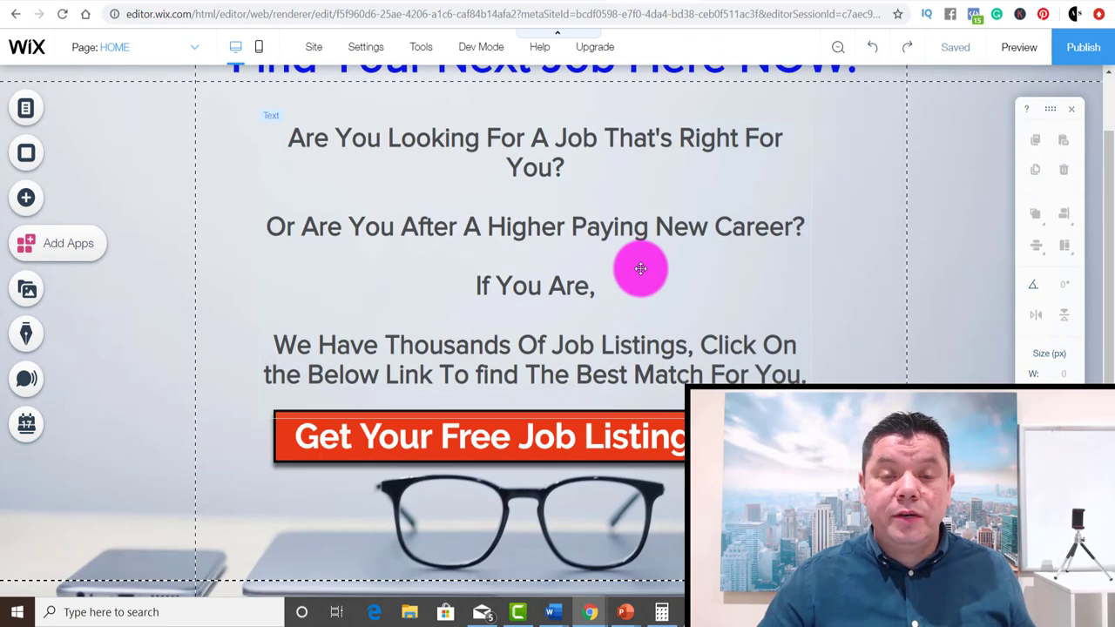
{"action": "scroll", "coordinate": [640, 268], "scroll_direction": "up", "scroll_amount": 1}
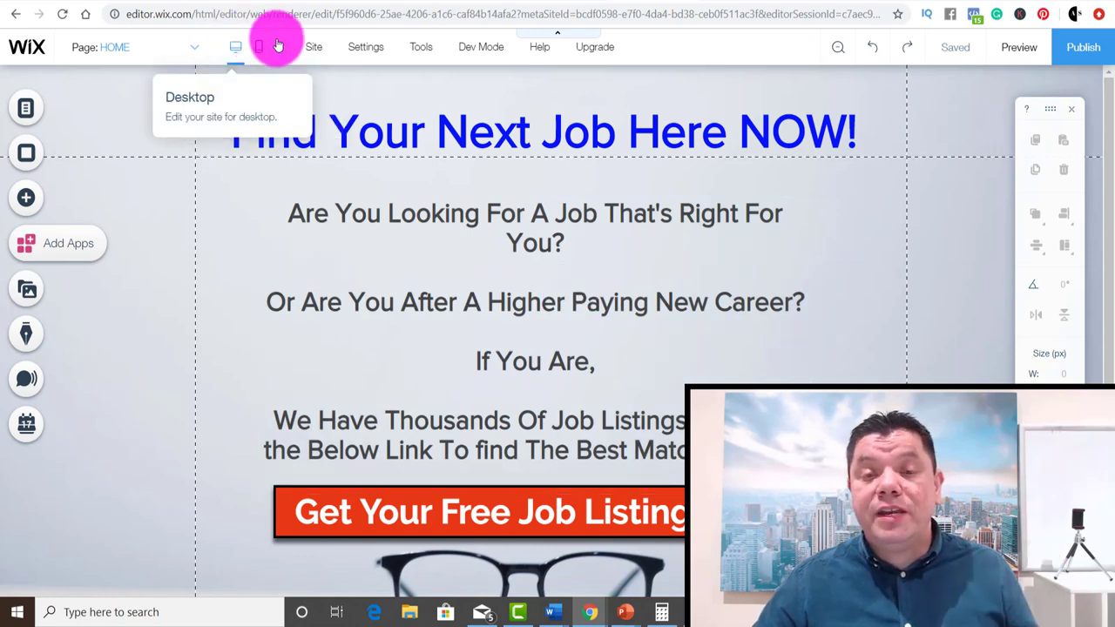
{"action": "scroll", "coordinate": [383, 105], "scroll_direction": "down", "scroll_amount": 1}
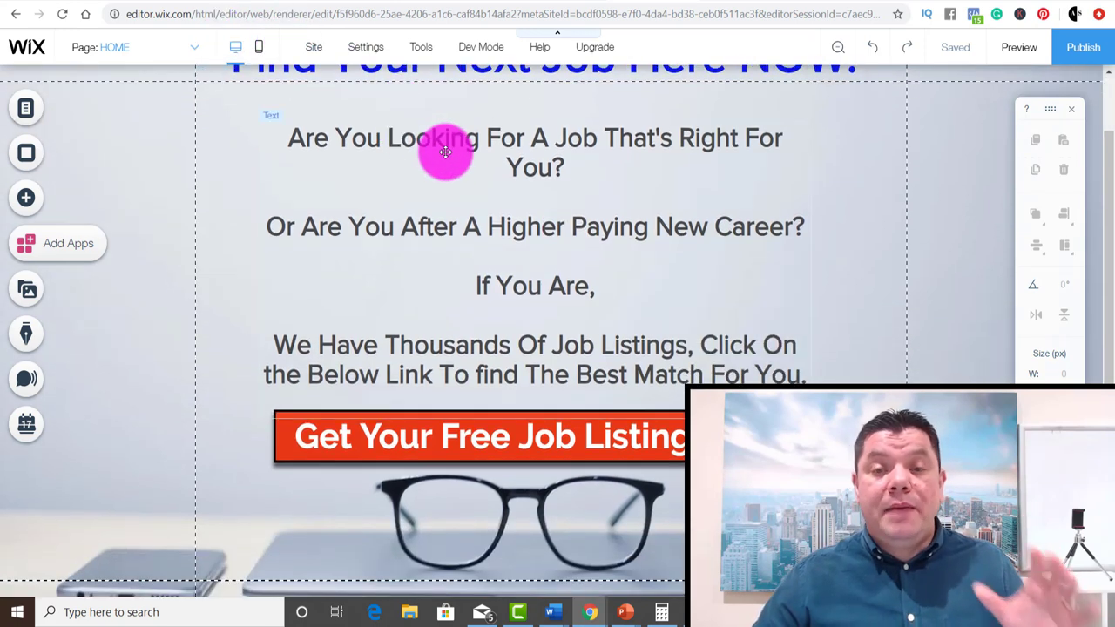
{"action": "scroll", "coordinate": [530, 391], "scroll_direction": "up", "scroll_amount": 1}
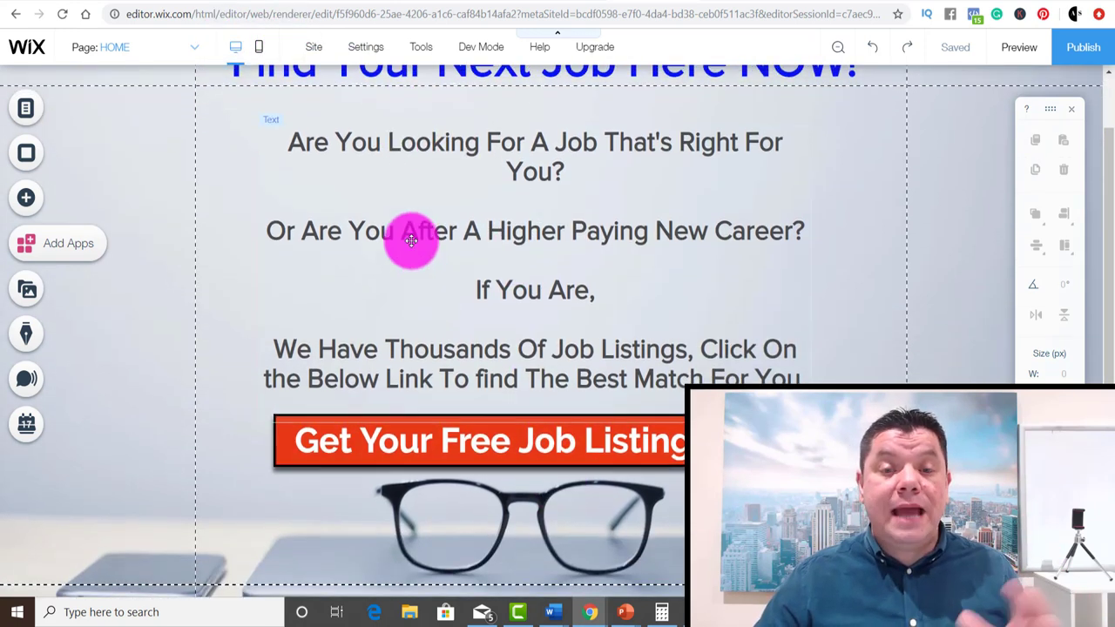
Preview the job landing page and examine its headline, body text and red call-to-action button as visitors see them.
{"action": "scroll", "coordinate": [414, 255], "scroll_direction": "up", "scroll_amount": 1}
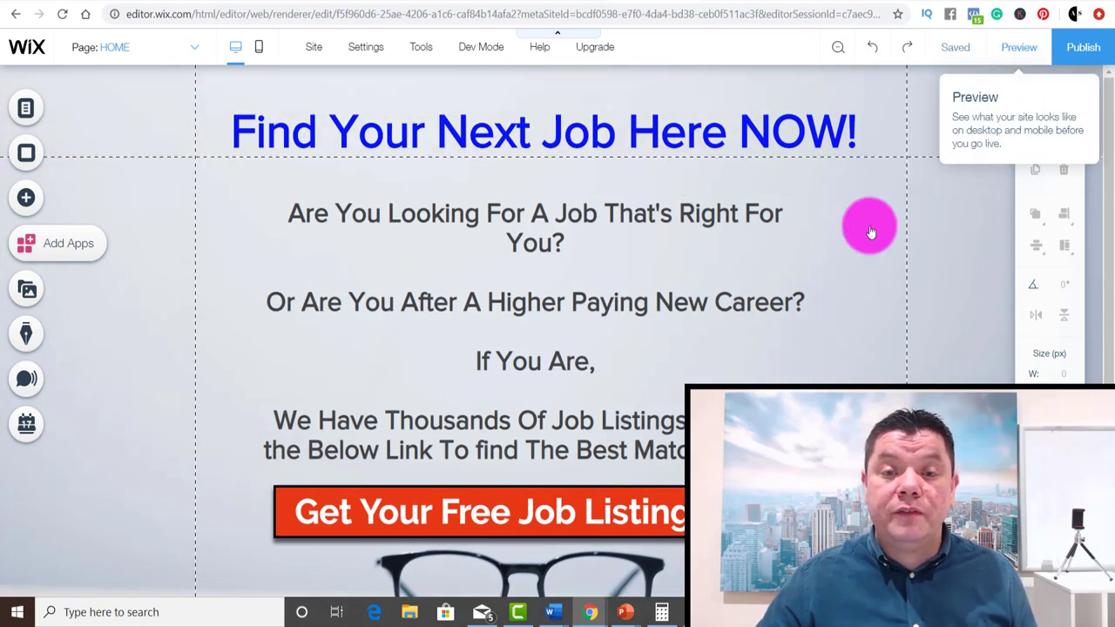
{"action": "scroll", "coordinate": [866, 228], "scroll_direction": "down", "scroll_amount": 1}
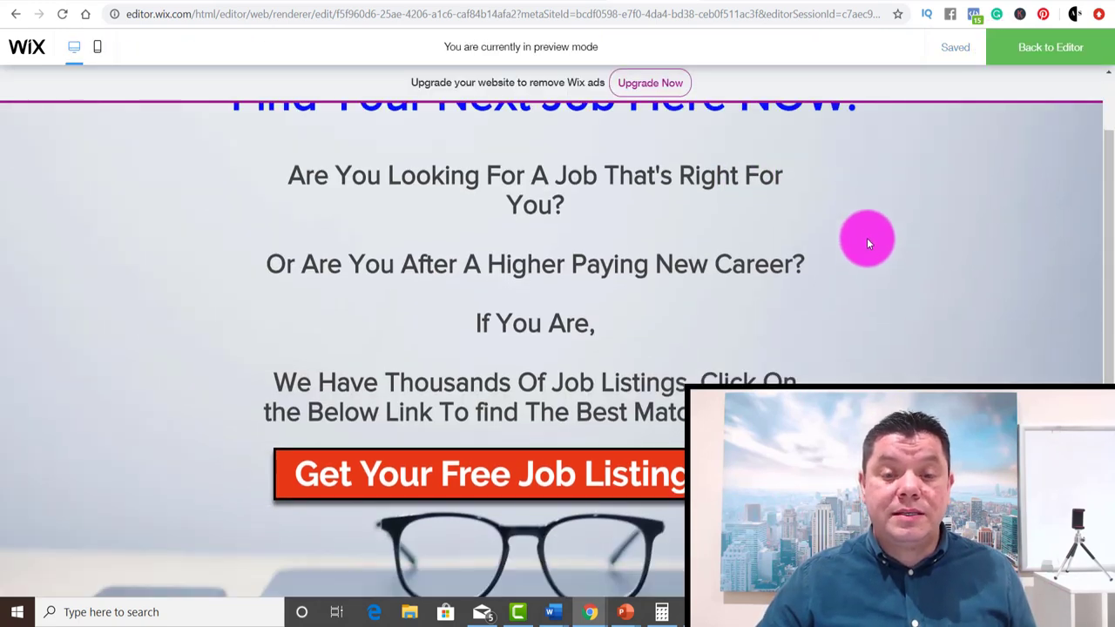
{"action": "scroll", "coordinate": [819, 252], "scroll_direction": "up", "scroll_amount": 1}
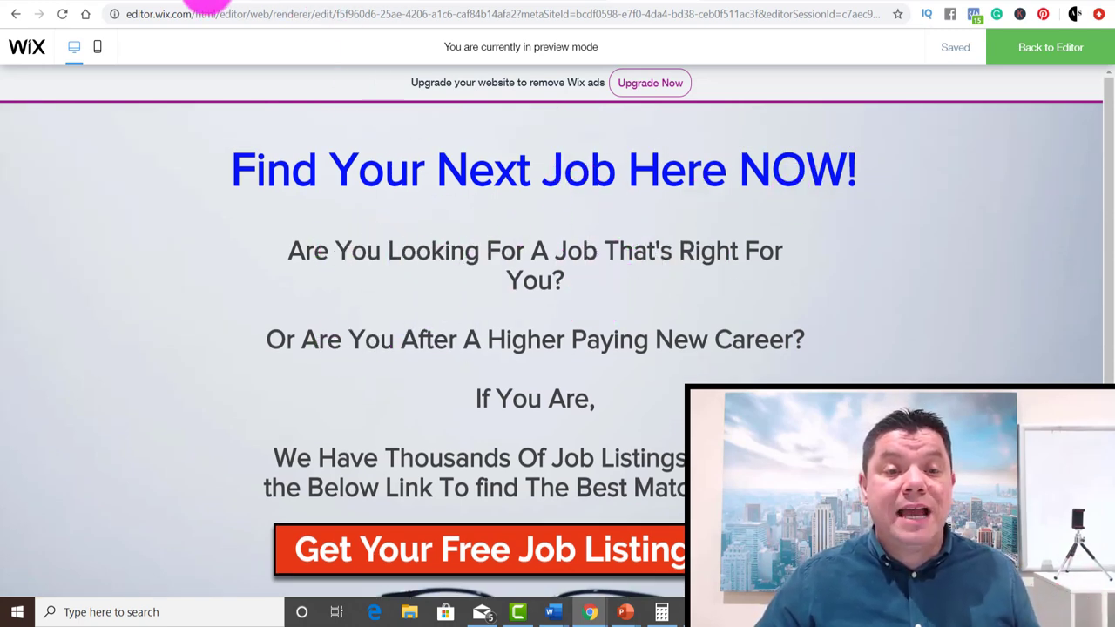
{"action": "left_click", "coordinate": [181, 2]}
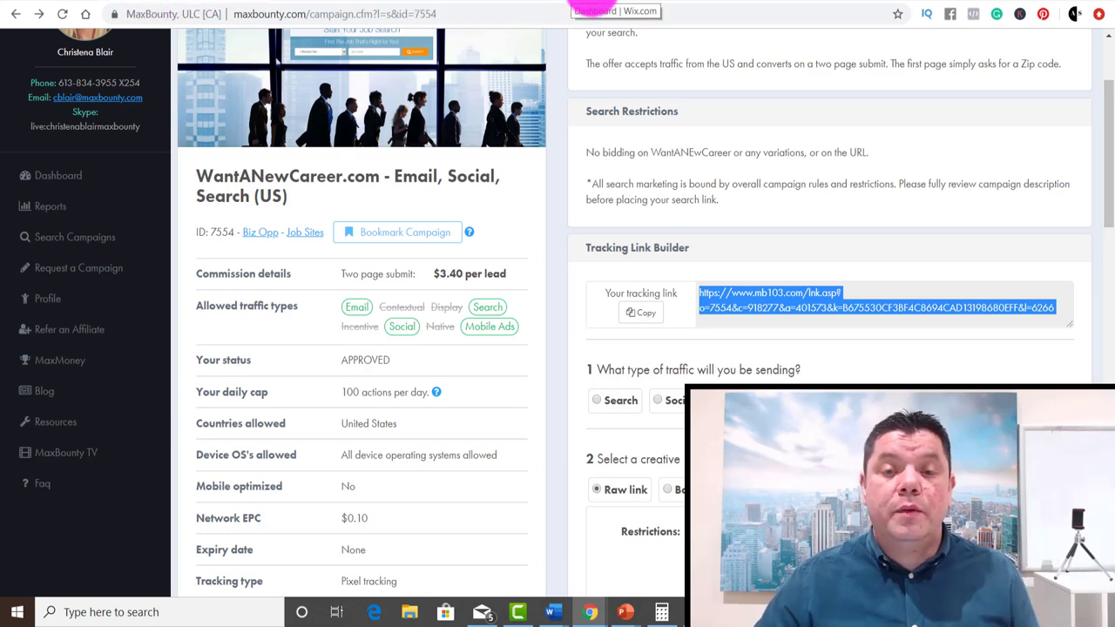
{"action": "left_click", "coordinate": [641, 2]}
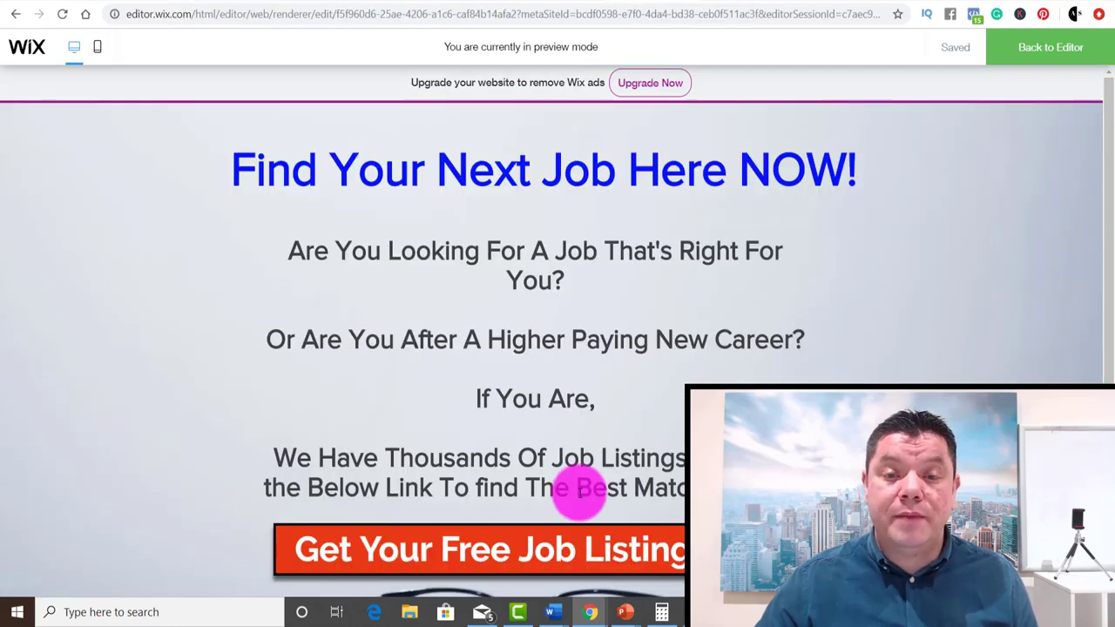
{"action": "scroll", "coordinate": [644, 492], "scroll_direction": "down", "scroll_amount": 2}
{"action": "scroll", "coordinate": [610, 483], "scroll_direction": "up", "scroll_amount": 1}
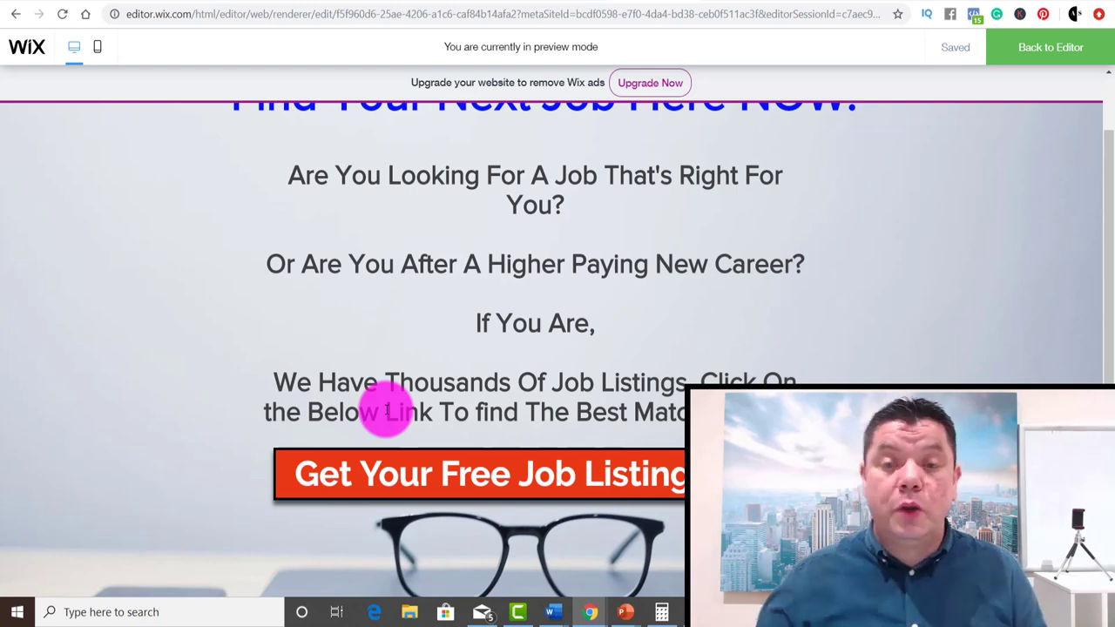
{"action": "scroll", "coordinate": [507, 303], "scroll_direction": "up", "scroll_amount": 1}
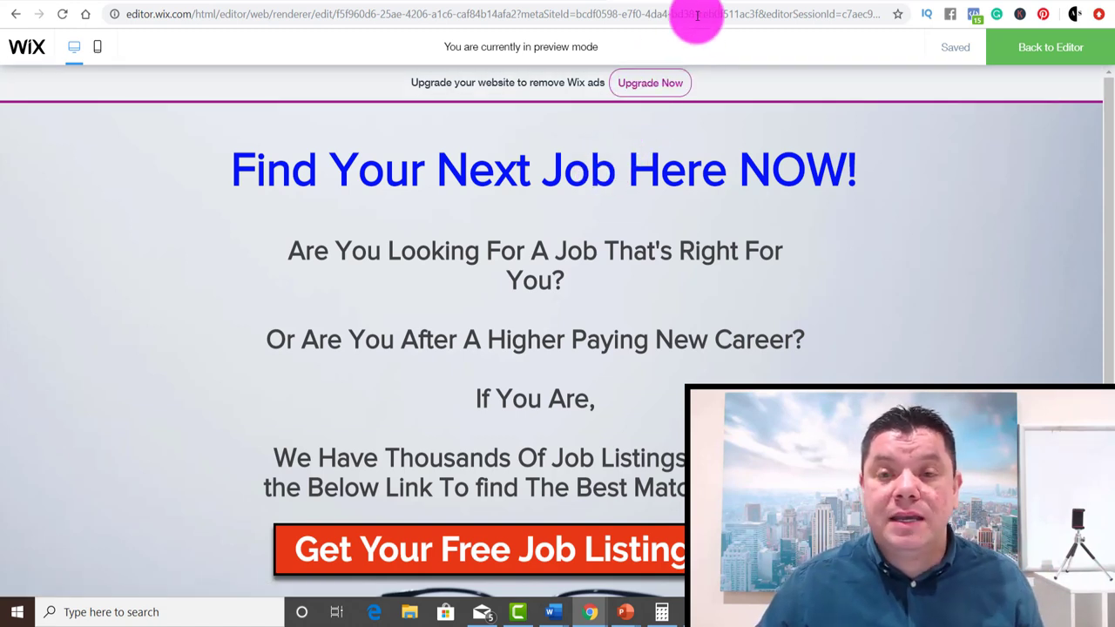
Switch to SearchTempest, enter the keyword "job" and set the category to all resumes.
{"action": "left_click", "coordinate": [721, 2]}
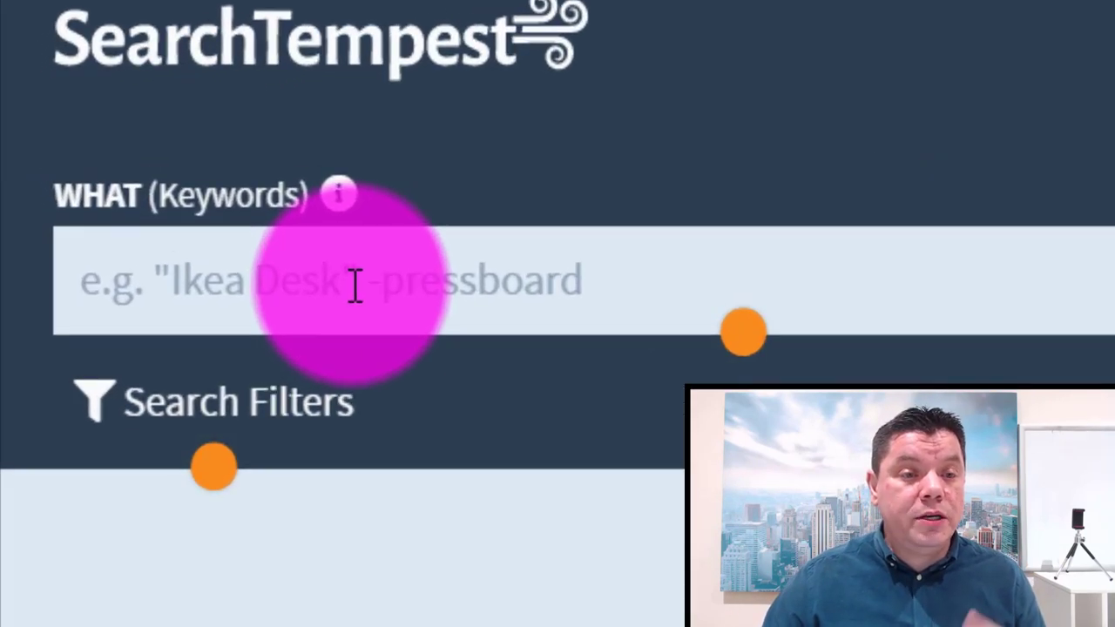
{"action": "left_click", "coordinate": [354, 288]}
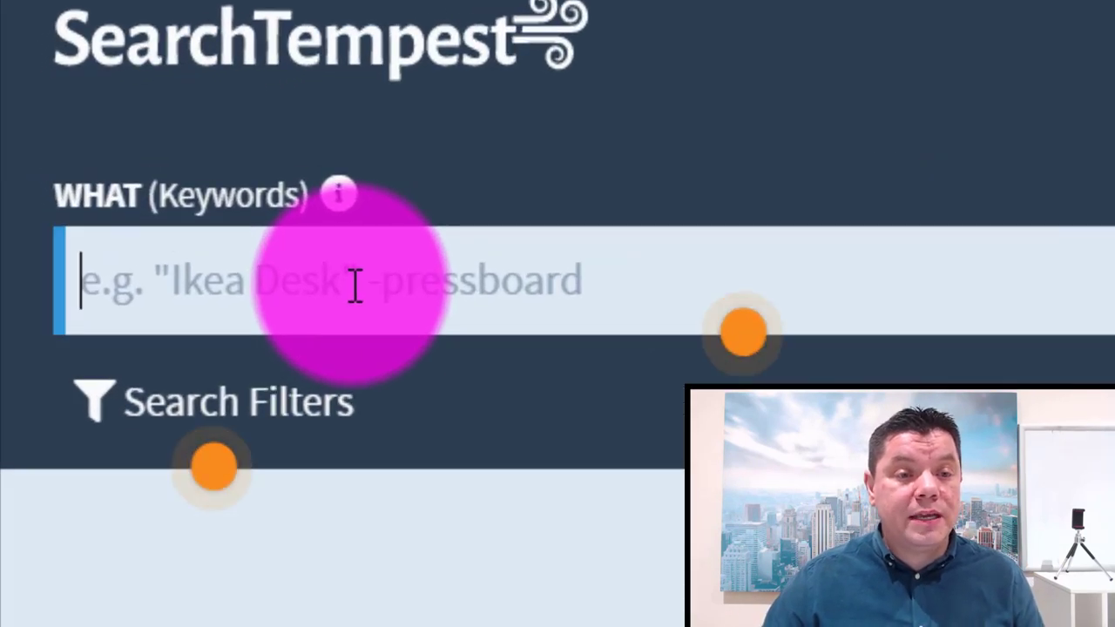
{"action": "type", "text": "job"}
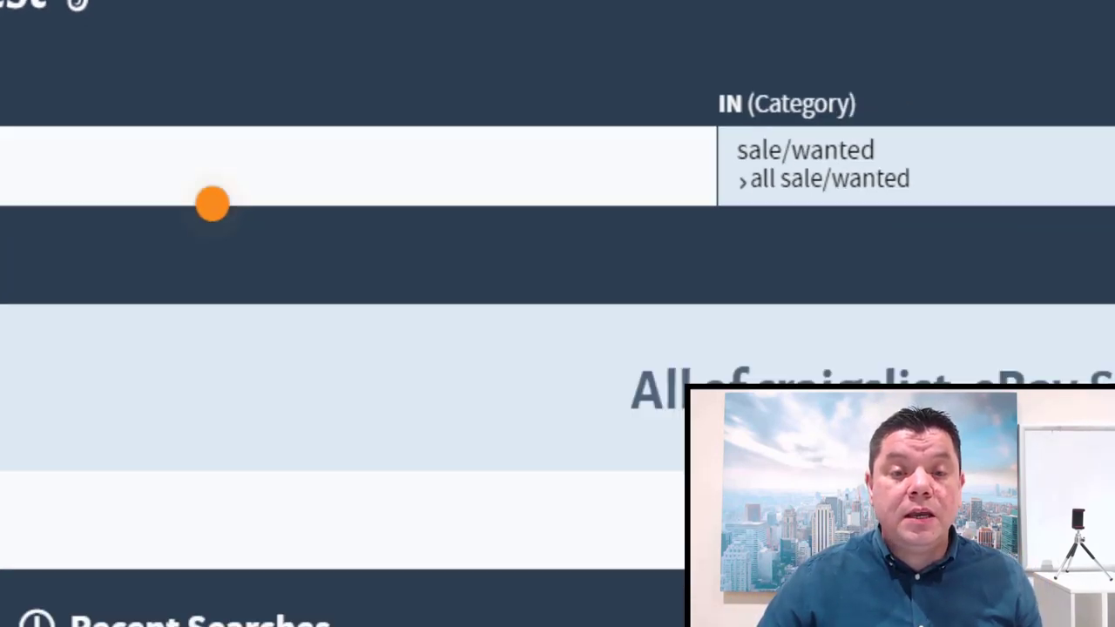
{"action": "left_click", "coordinate": [331, 55]}
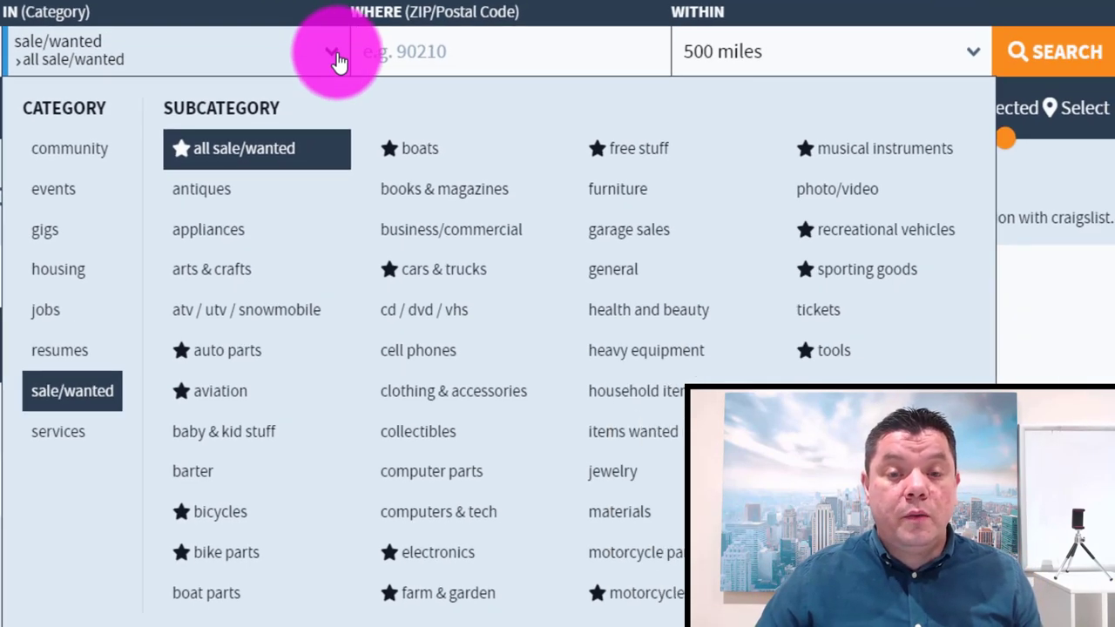
{"action": "left_click", "coordinate": [77, 355]}
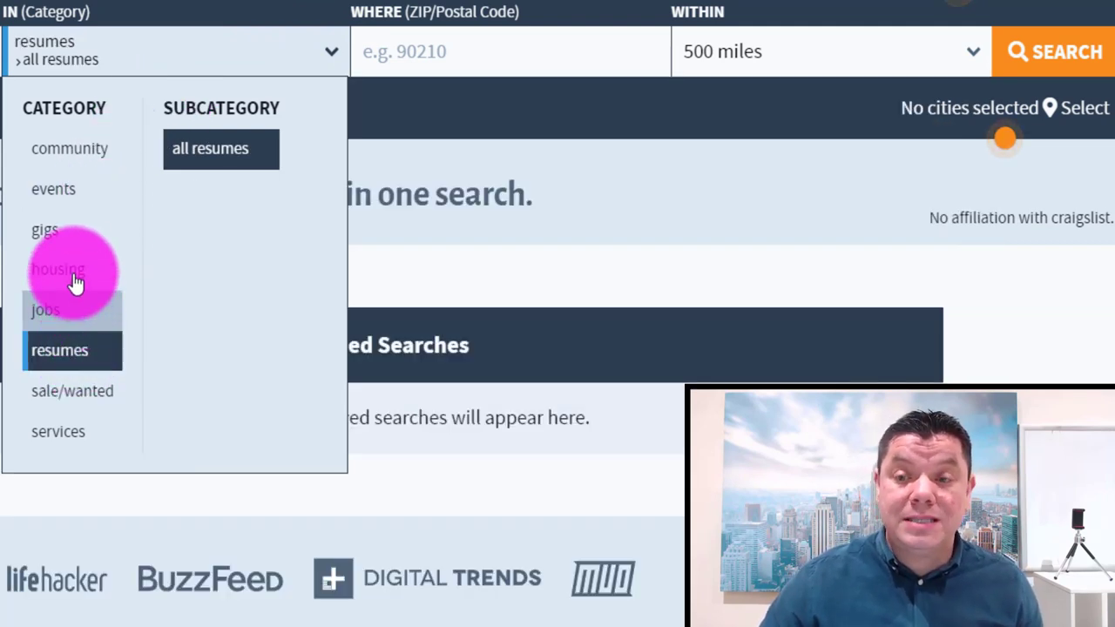
{"action": "left_click", "coordinate": [230, 157]}
Set the search location to ZIP code 85001 and run the search within 500 miles.
{"action": "left_click", "coordinate": [1050, 54]}
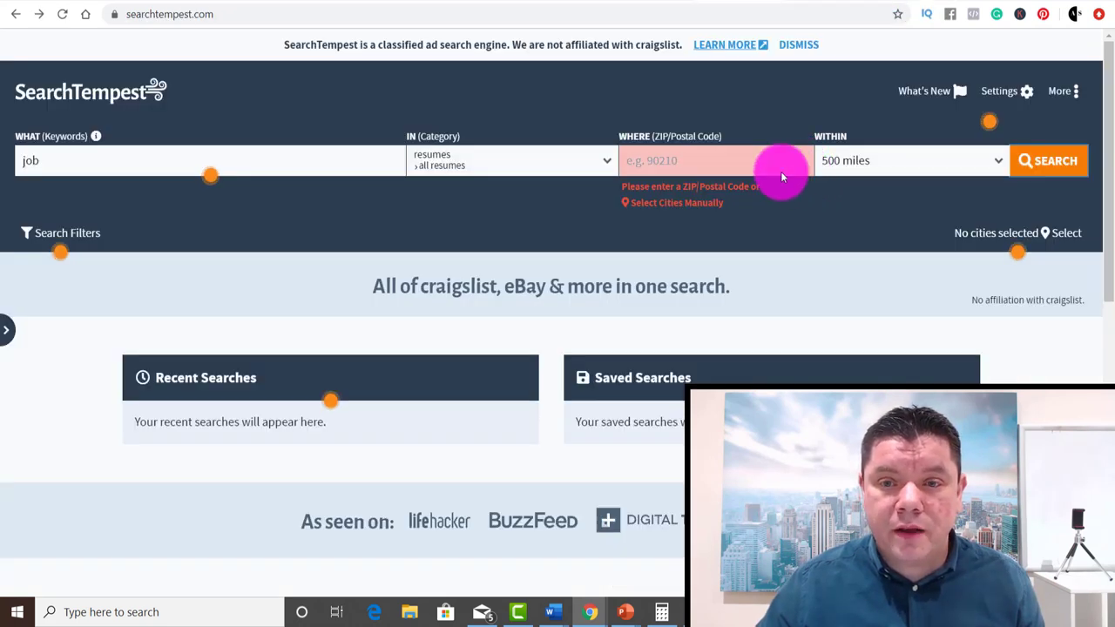
{"action": "left_click", "coordinate": [723, 160]}
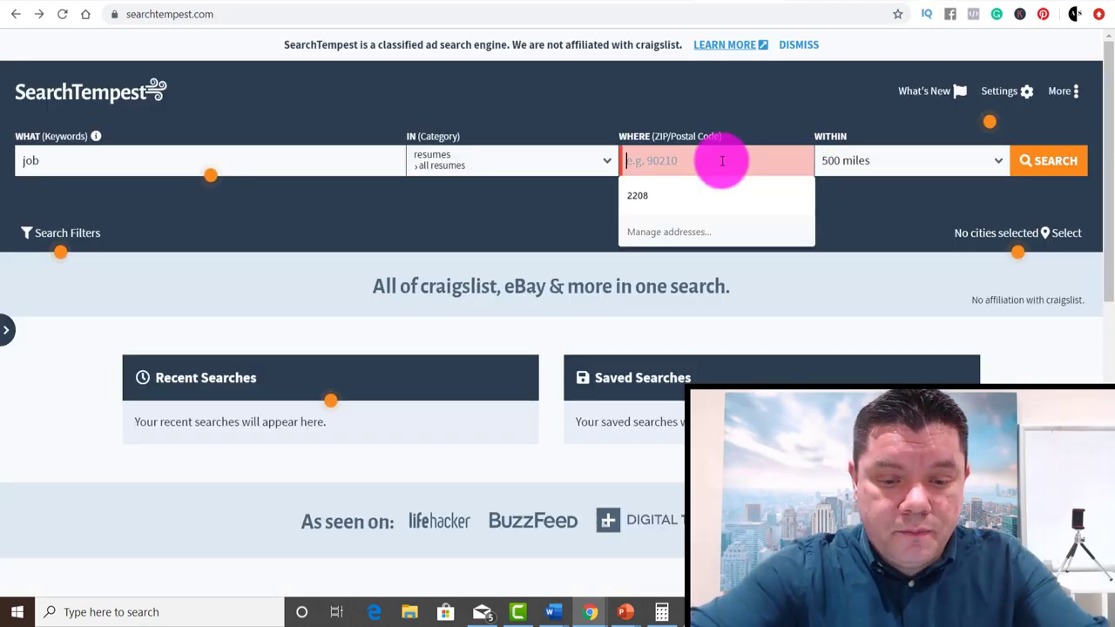
{"action": "type", "text": "8500"}
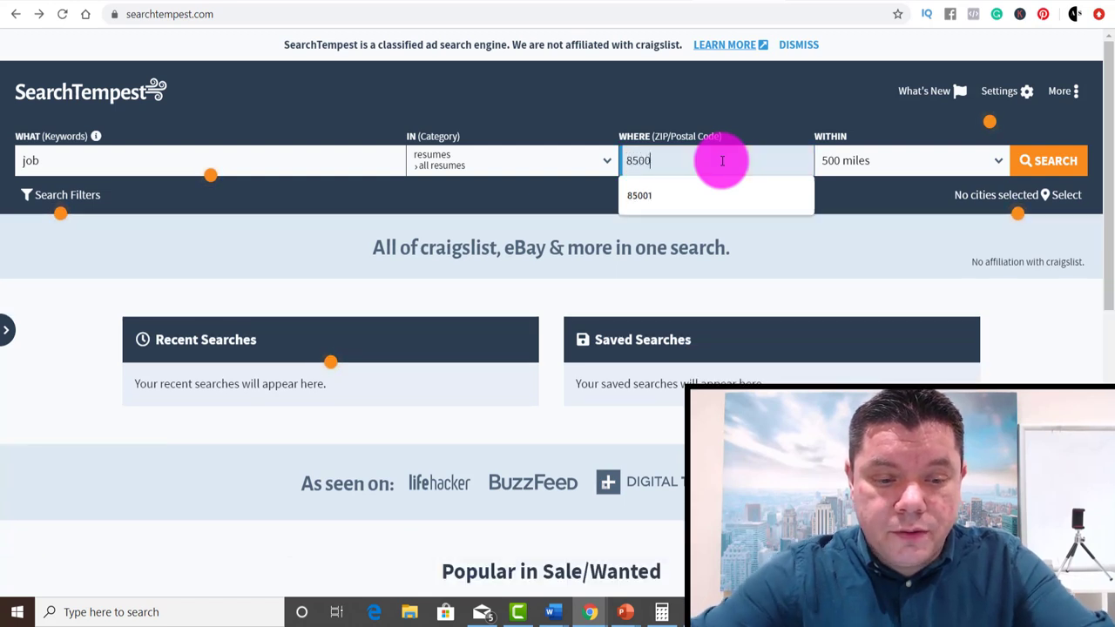
{"action": "type", "text": "1"}
{"action": "left_click", "coordinate": [1040, 162]}
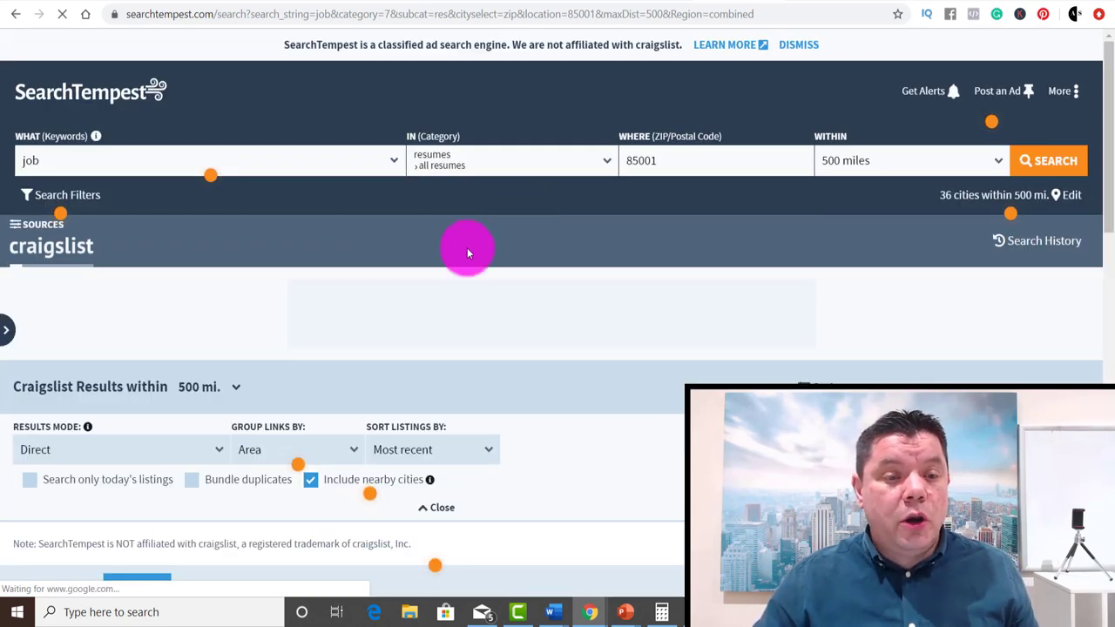
Open the Arizona / W. New Mexico craigslist results and view the "Looking for work asap" post from Mesa.
{"action": "scroll", "coordinate": [467, 248], "scroll_direction": "down", "scroll_amount": 3}
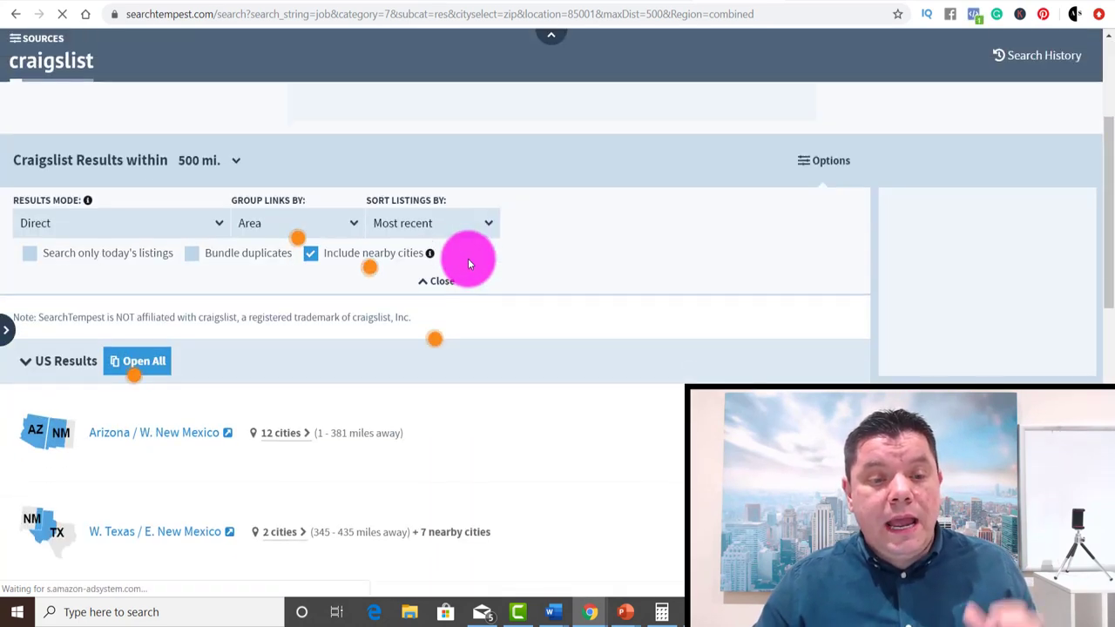
{"action": "scroll", "coordinate": [470, 260], "scroll_direction": "down", "scroll_amount": 1}
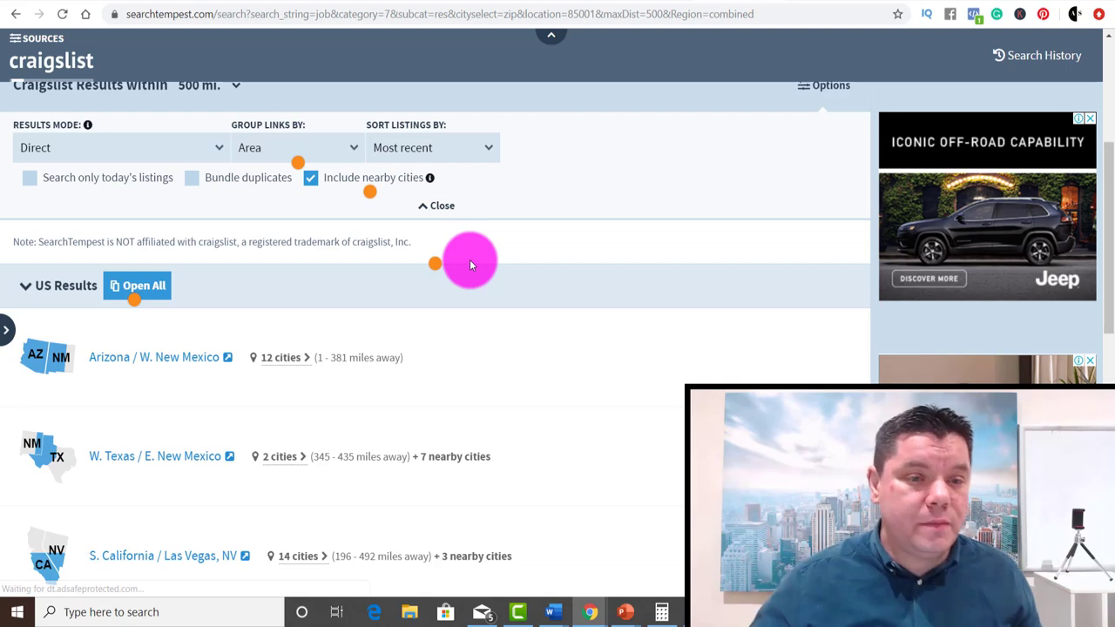
{"action": "scroll", "coordinate": [351, 291], "scroll_direction": "down", "scroll_amount": 1}
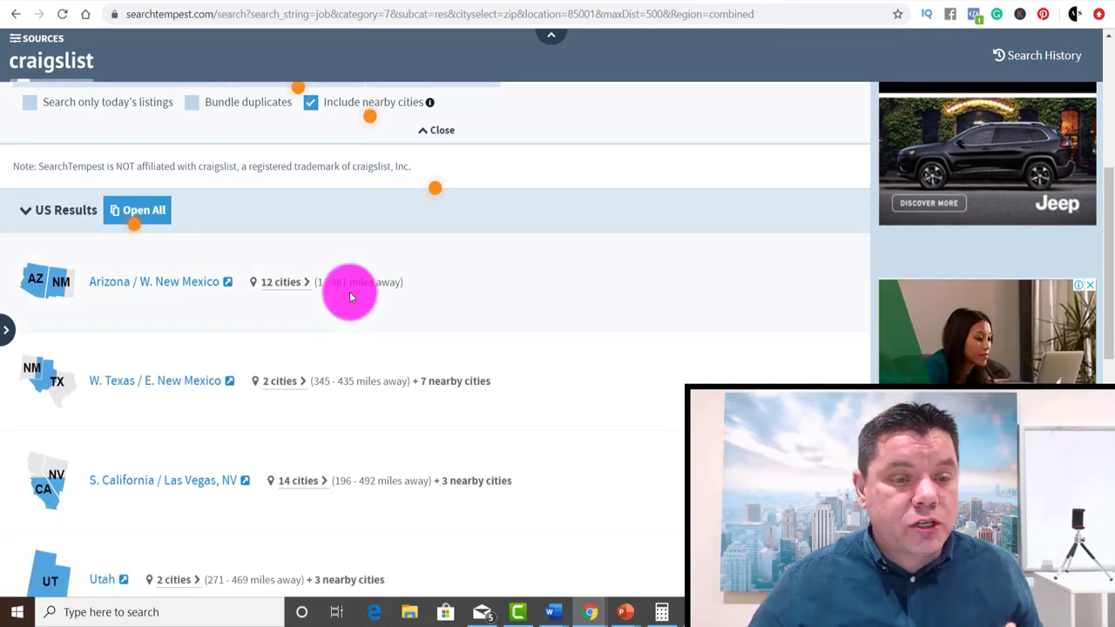
{"action": "scroll", "coordinate": [349, 292], "scroll_direction": "down", "scroll_amount": 1}
{"action": "scroll", "coordinate": [200, 323], "scroll_direction": "up", "scroll_amount": 1}
{"action": "left_click", "coordinate": [131, 294]}
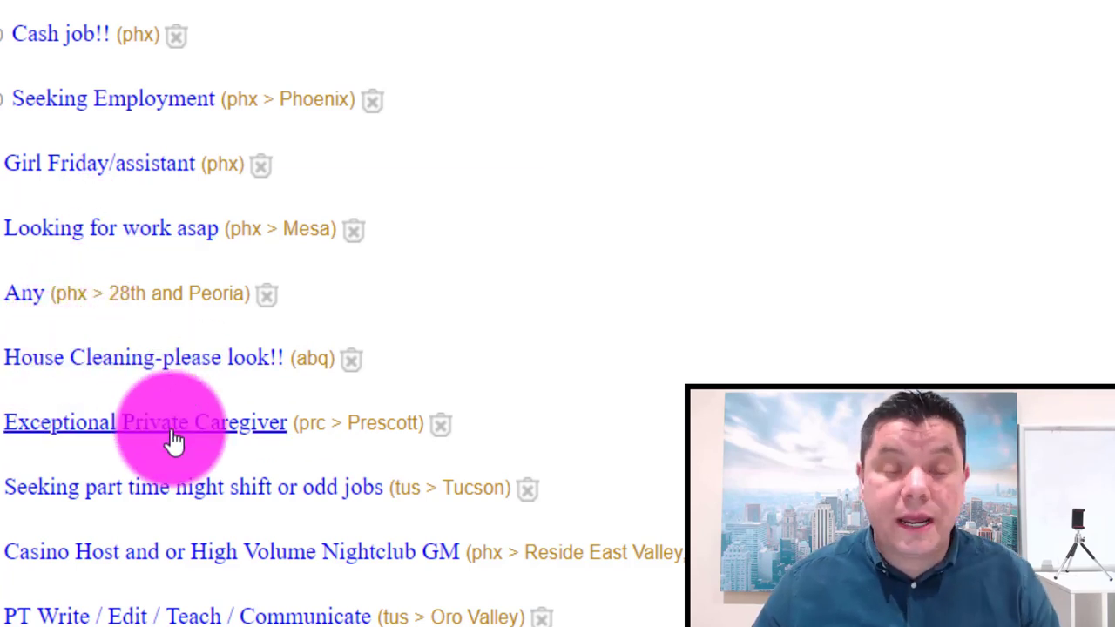
{"action": "left_click", "coordinate": [95, 234]}
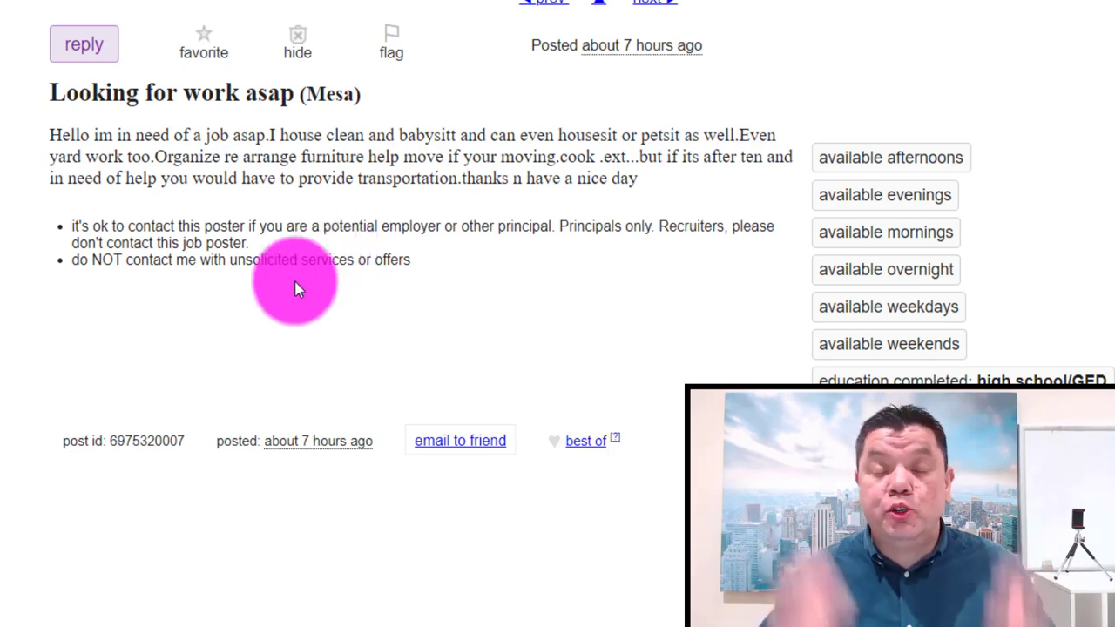
Choose Gmail for replying to the craigslist post and review the body text of the prepared job-offer message.
{"action": "left_click", "coordinate": [85, 46]}
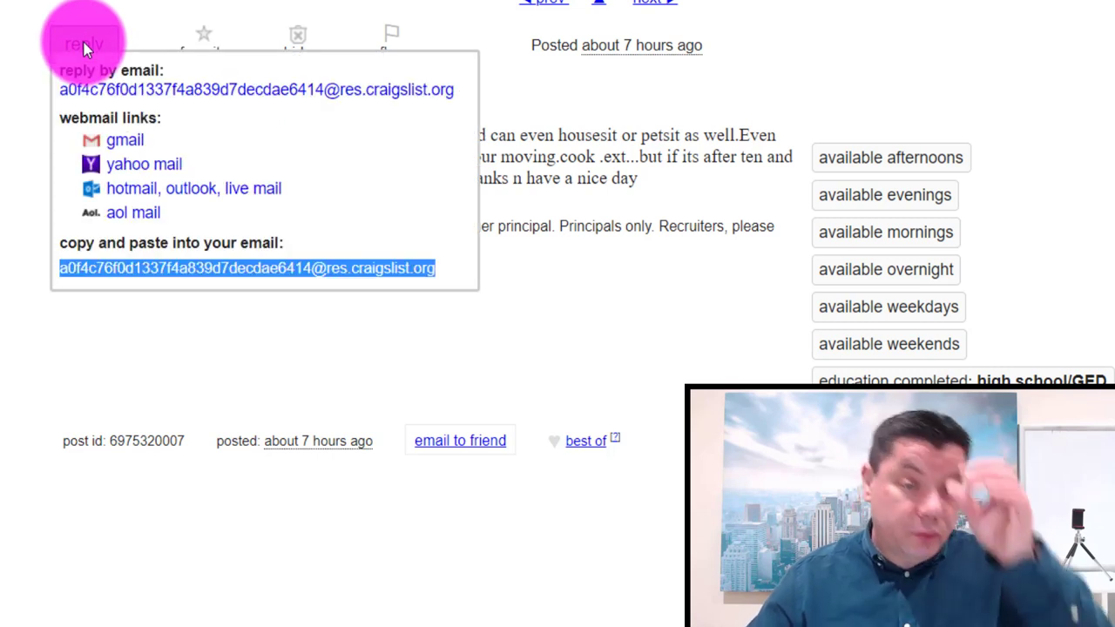
{"action": "left_click", "coordinate": [122, 144]}
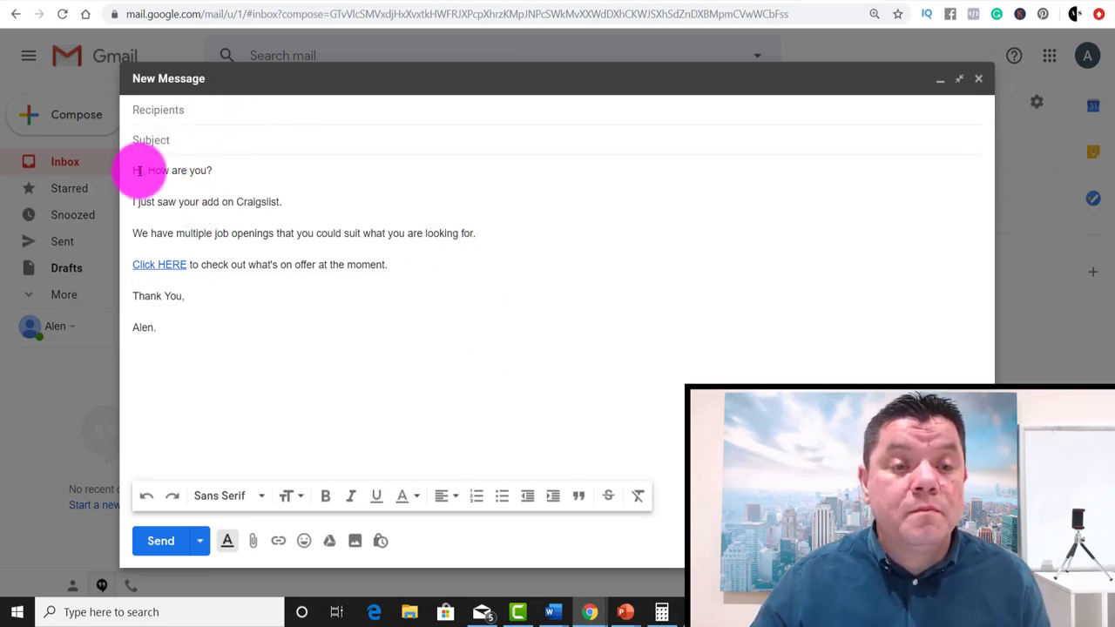
{"action": "left_click_drag", "start_coordinate": [135, 169], "coordinate": [249, 336]}
{"action": "left_click", "coordinate": [305, 333]}
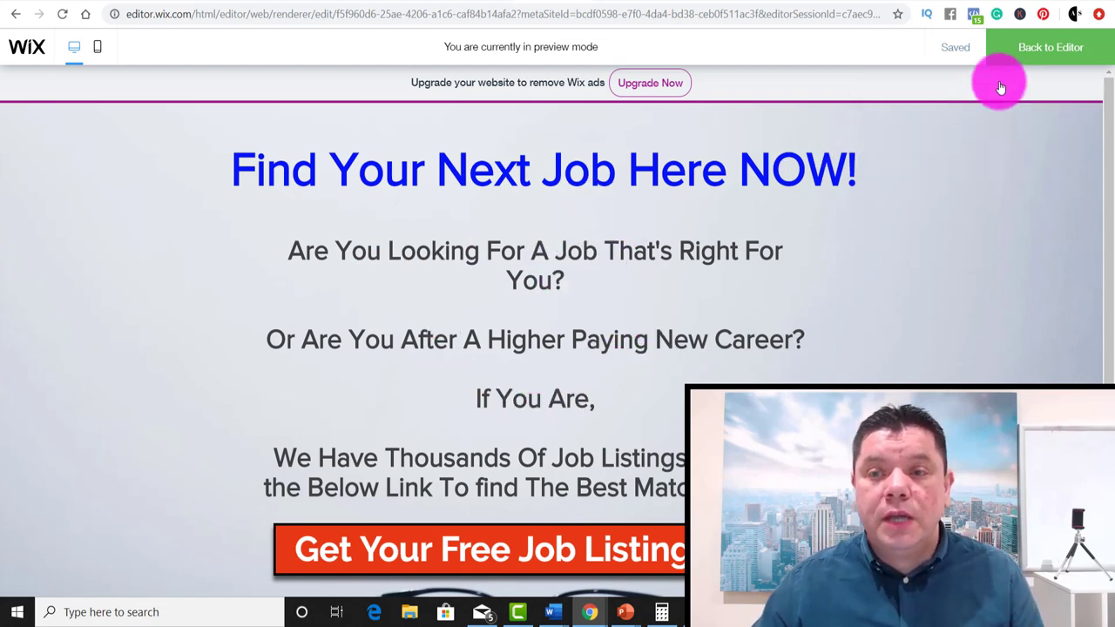
Leave the Wix preview, publish the site, copy the live page's web address and dismiss the publishing confirmation.
{"action": "left_click", "coordinate": [1035, 46]}
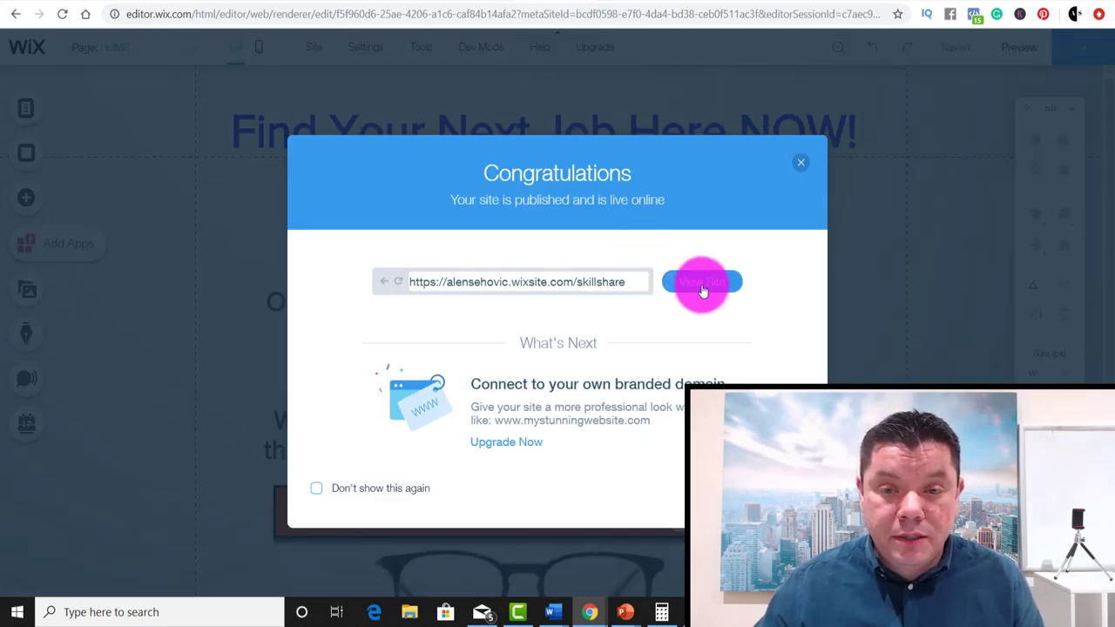
{"action": "left_click", "coordinate": [702, 287]}
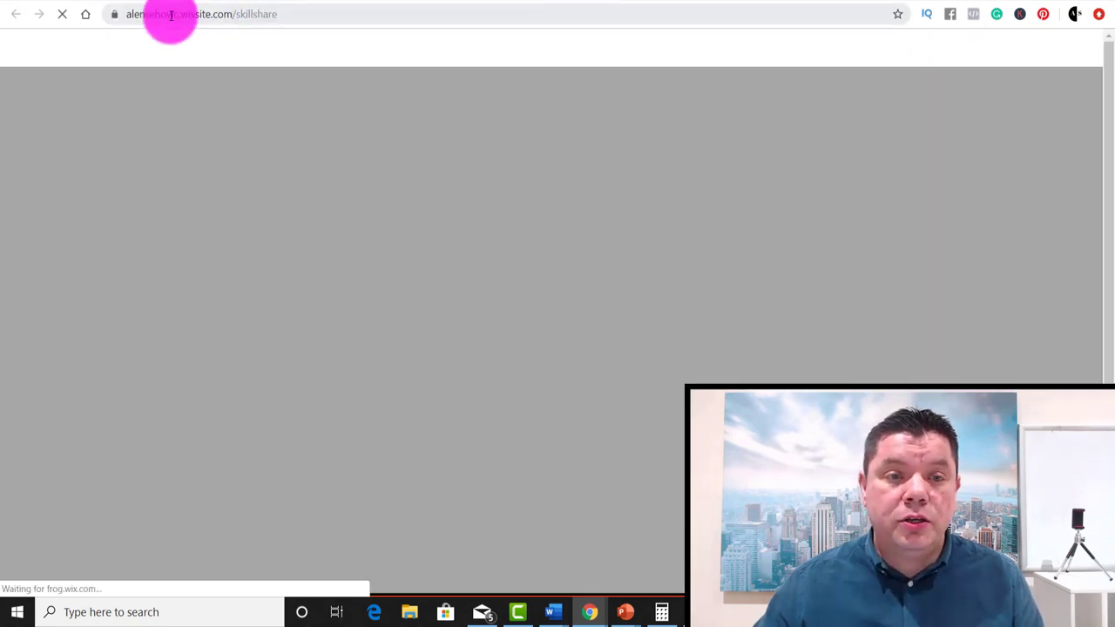
{"action": "left_click_drag", "start_coordinate": [211, 14], "coordinate": [99, 14]}
{"action": "key", "text": "ctrl+c"}
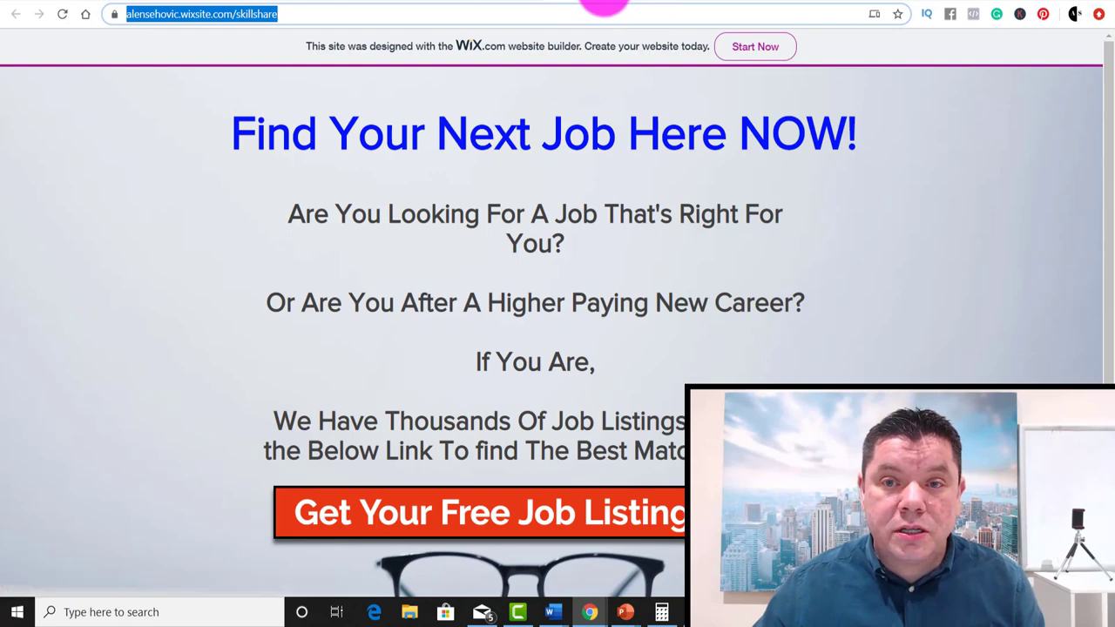
{"action": "left_click", "coordinate": [606, 3]}
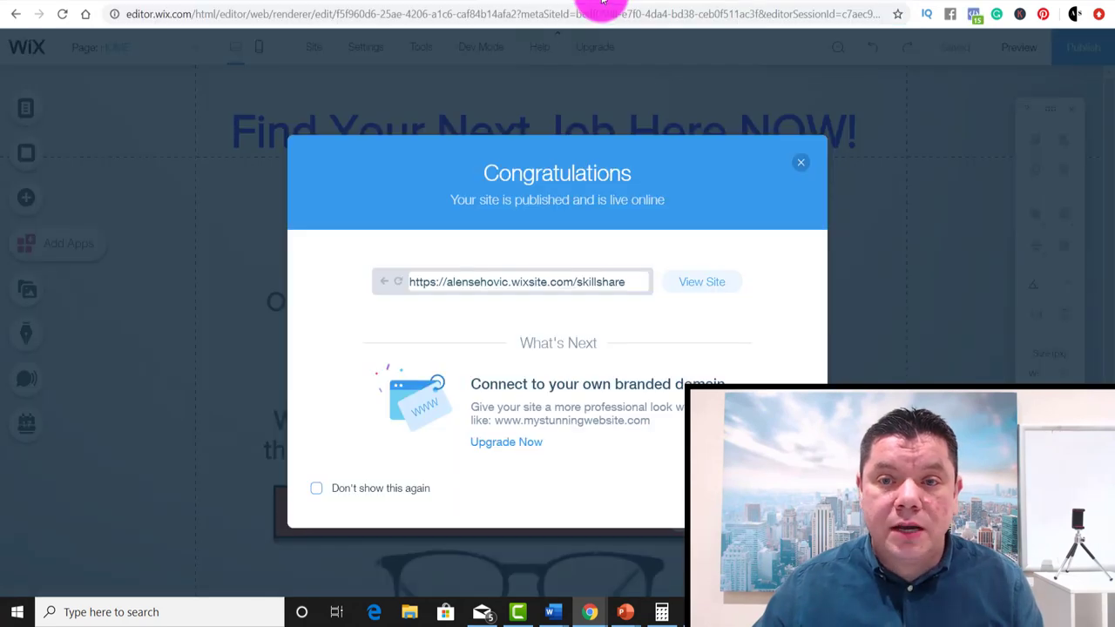
{"action": "left_click", "coordinate": [817, 179]}
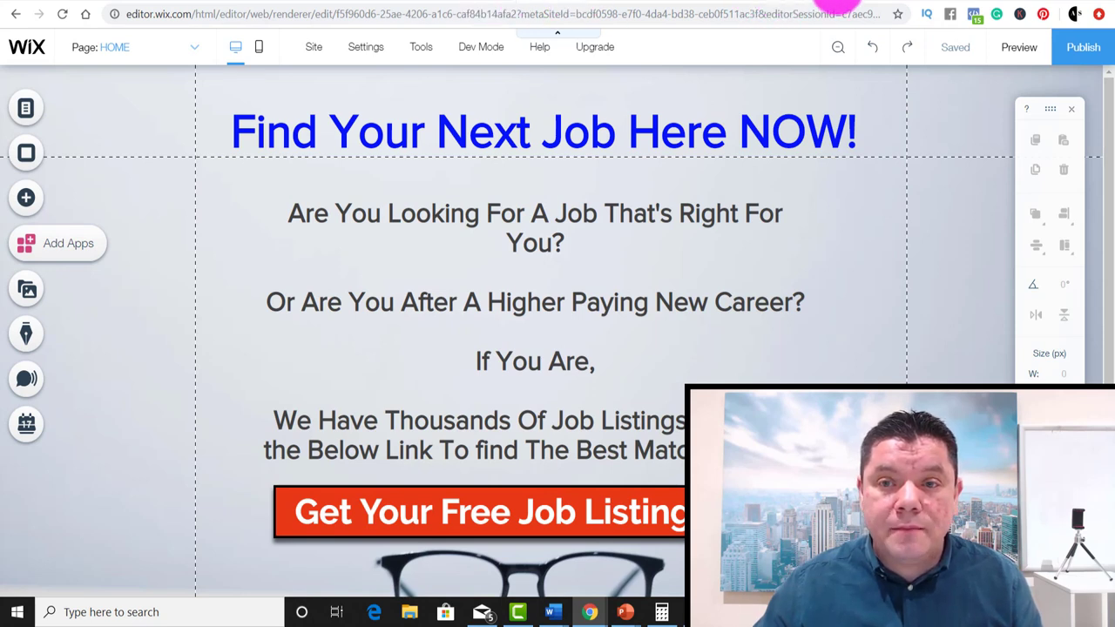
Switch to the Gmail draft and try linking the words "to check" to the copied site address, discarding the link edit.
{"action": "left_click", "coordinate": [836, 5]}
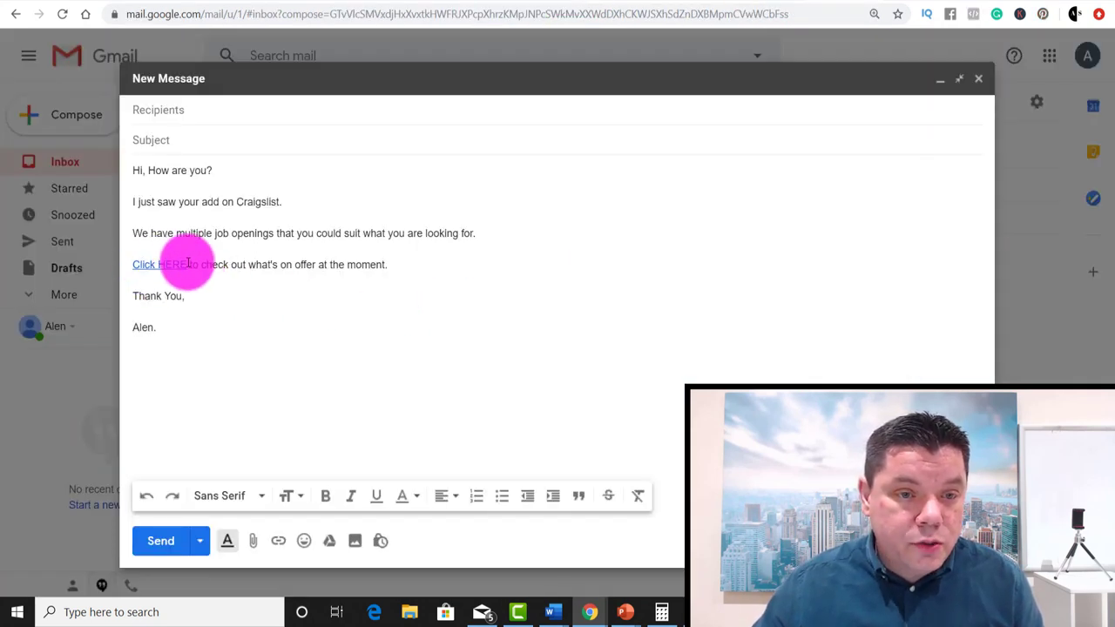
{"action": "left_click_drag", "start_coordinate": [190, 265], "coordinate": [231, 271]}
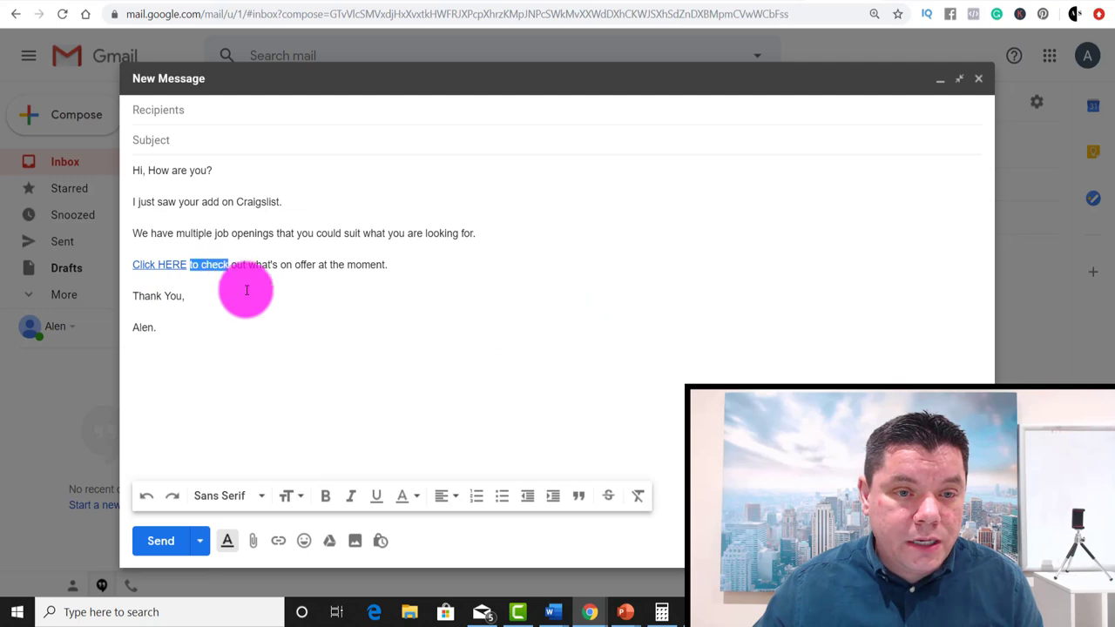
{"action": "left_click", "coordinate": [275, 535]}
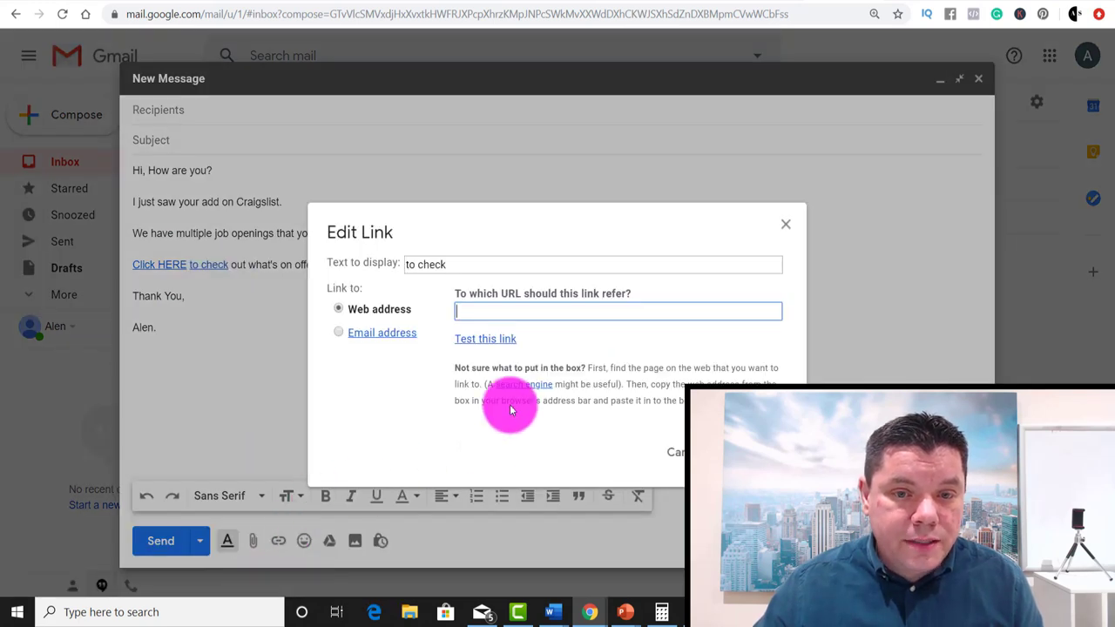
{"action": "key", "text": "ctrl+v"}
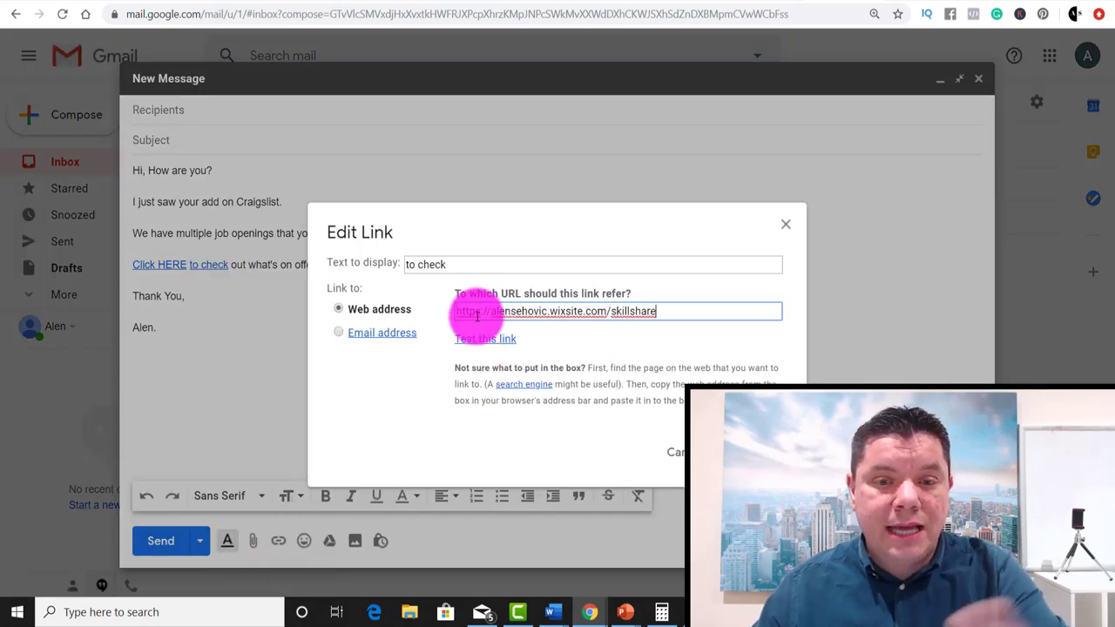
{"action": "left_click", "coordinate": [675, 451]}
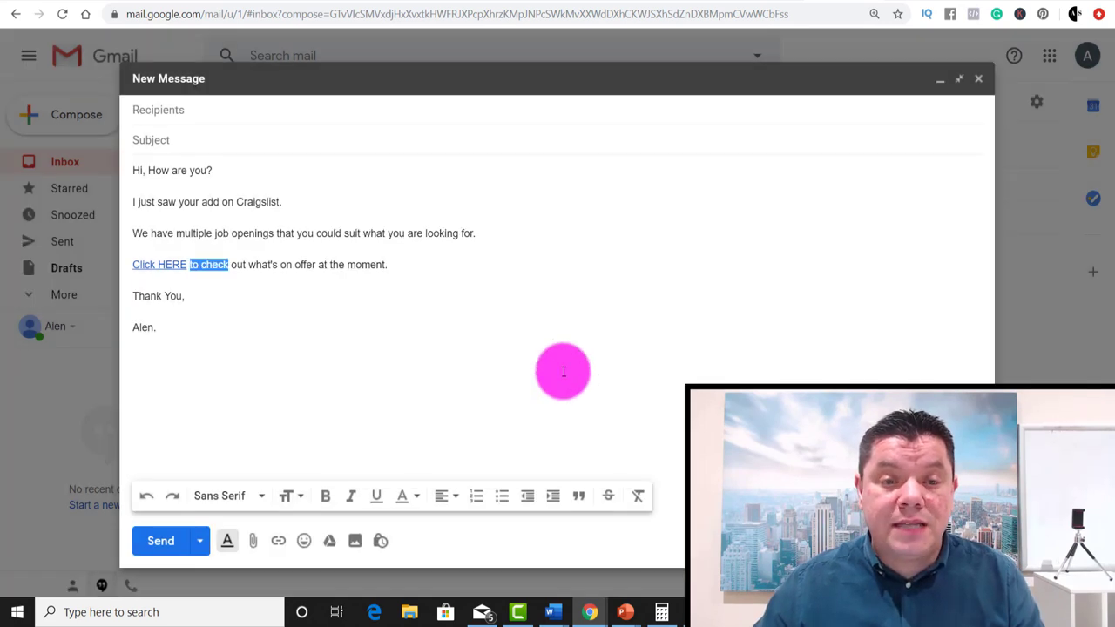
{"action": "left_click", "coordinate": [304, 341]}
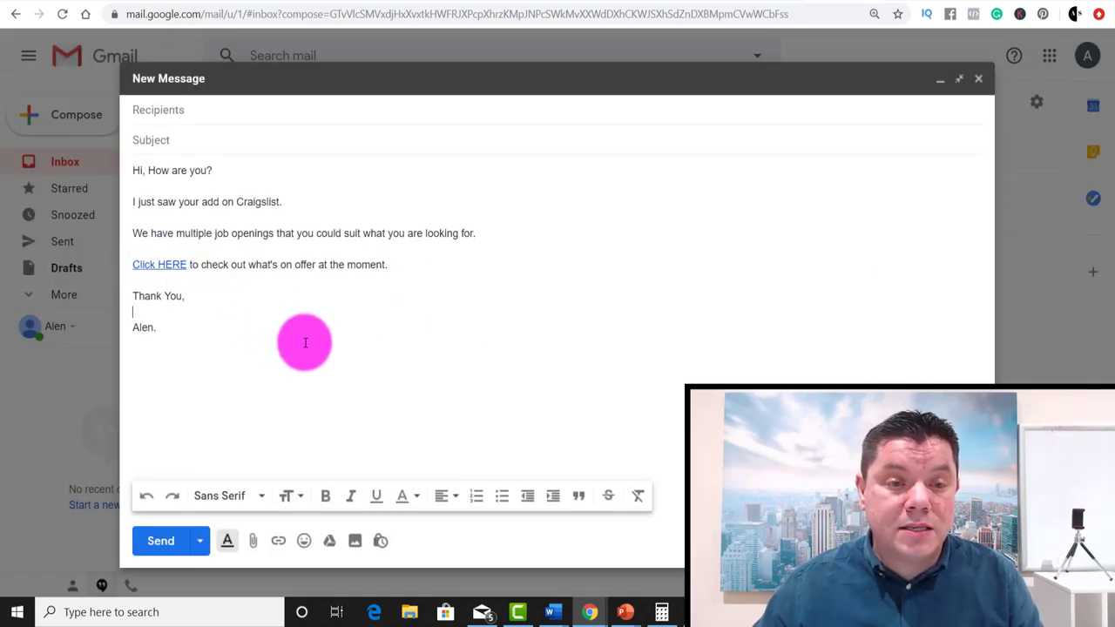
Check the draft's "Click HERE" link, follow the landing page's free job listings offer to its registration form and dismiss the "Before You Go" popup.
{"action": "left_click", "coordinate": [167, 265]}
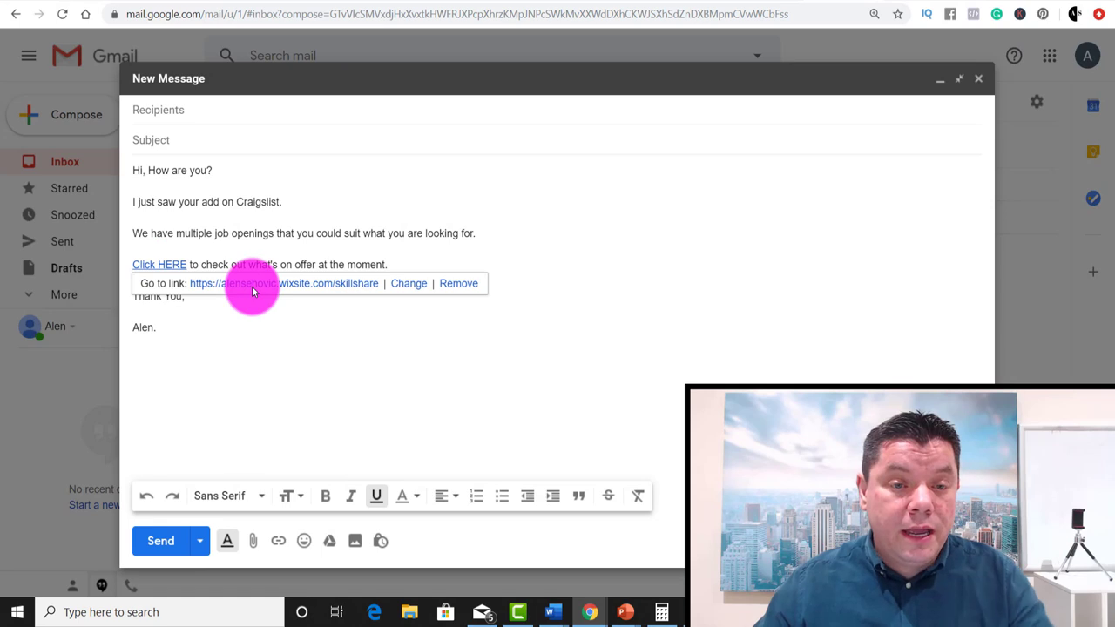
{"action": "left_click", "coordinate": [843, 5]}
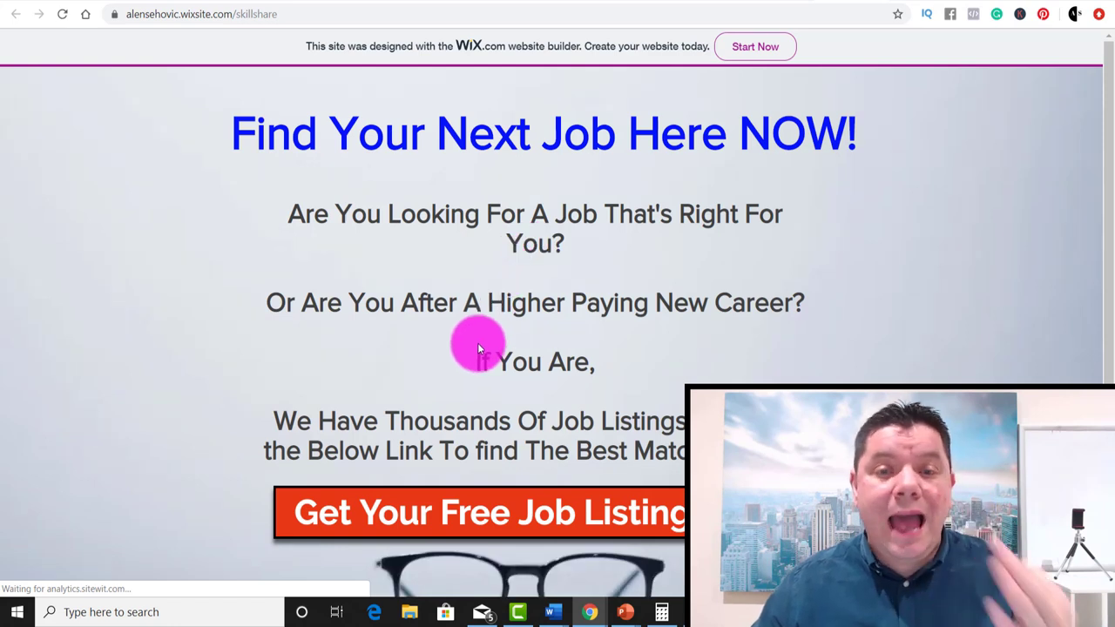
{"action": "left_click", "coordinate": [591, 518]}
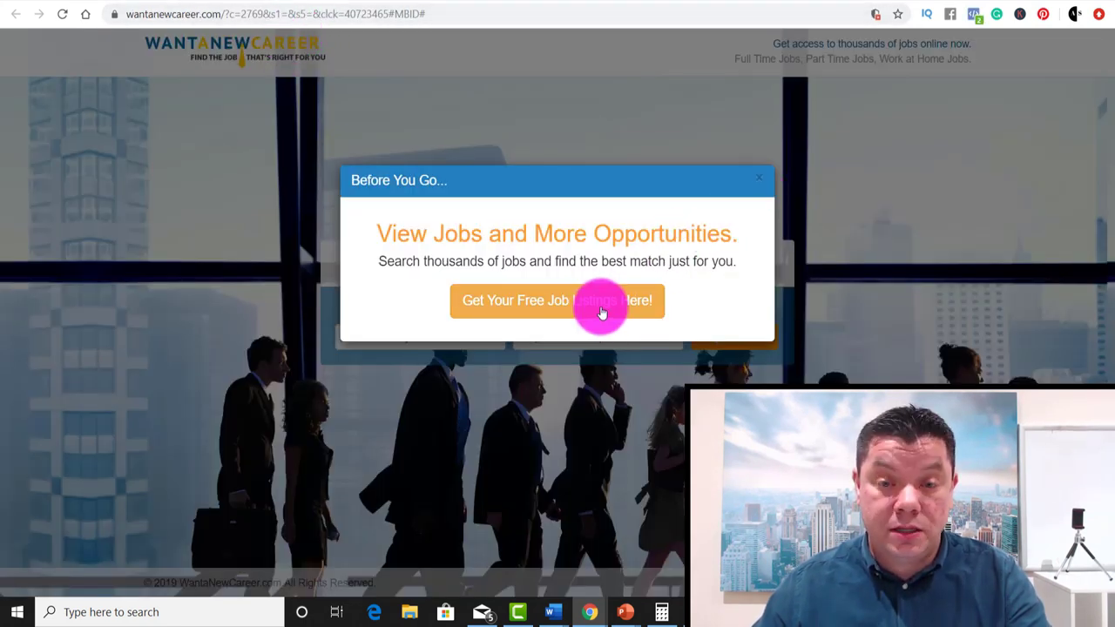
{"action": "left_click", "coordinate": [607, 306]}
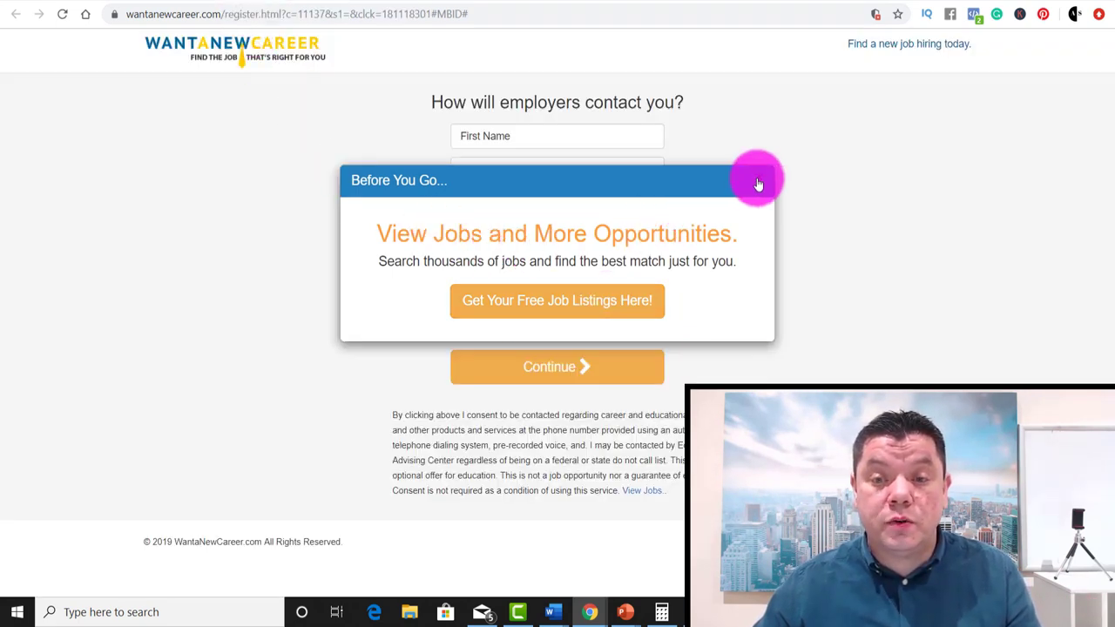
{"action": "left_click", "coordinate": [758, 183]}
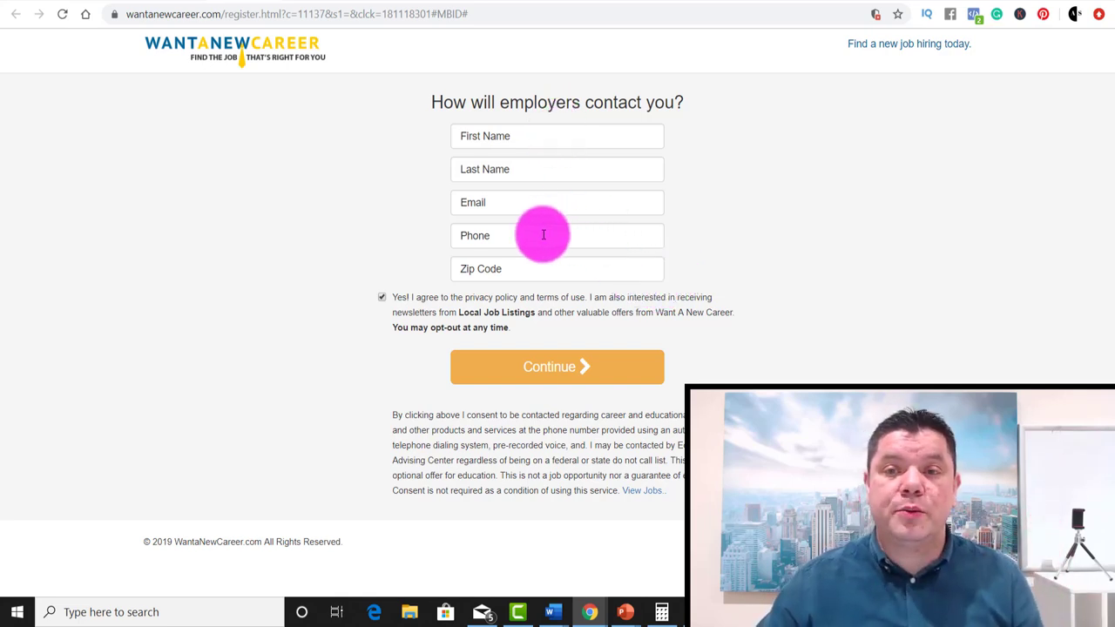
Start a Gmail reply to the "Looking for work asap" craigslist post and copy the whole prepared job-offer message into its body above the post link.
{"action": "mouse_move", "coordinate": [877, 25]}
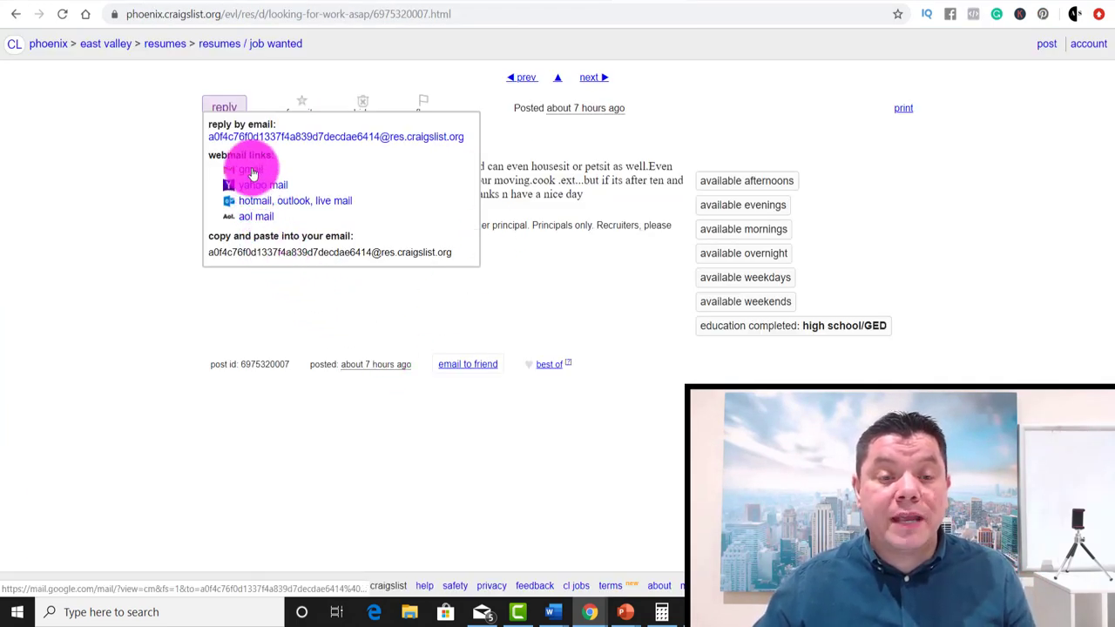
{"action": "left_click", "coordinate": [251, 172]}
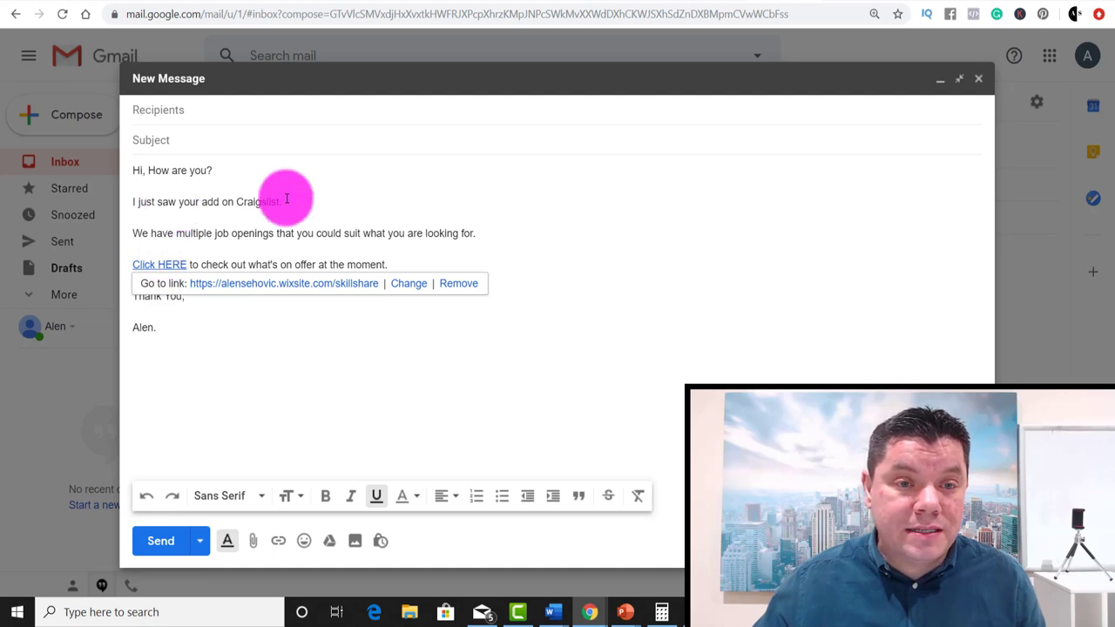
{"action": "left_click", "coordinate": [162, 170]}
{"action": "key", "text": "ctrl+a"}
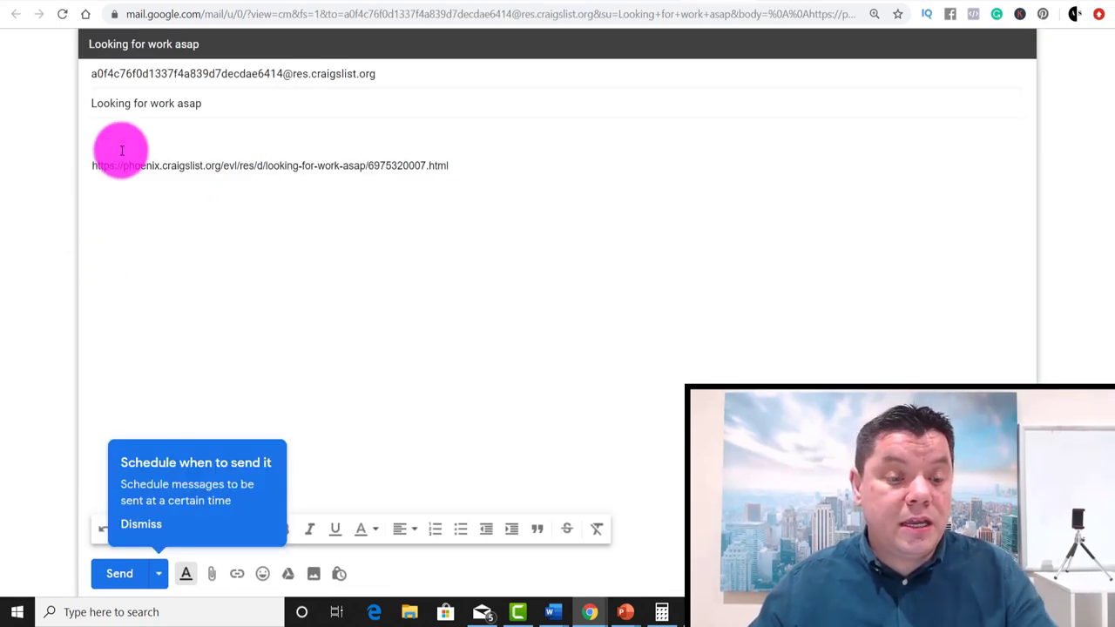
{"action": "type", "text": "Hi, How are you?  I just saw your add on Craigslist.  We have multiple job openings that you could suit what you are looking for.  Click HERE to check out what's on offer at the moment.  Thank You,  Alen."}
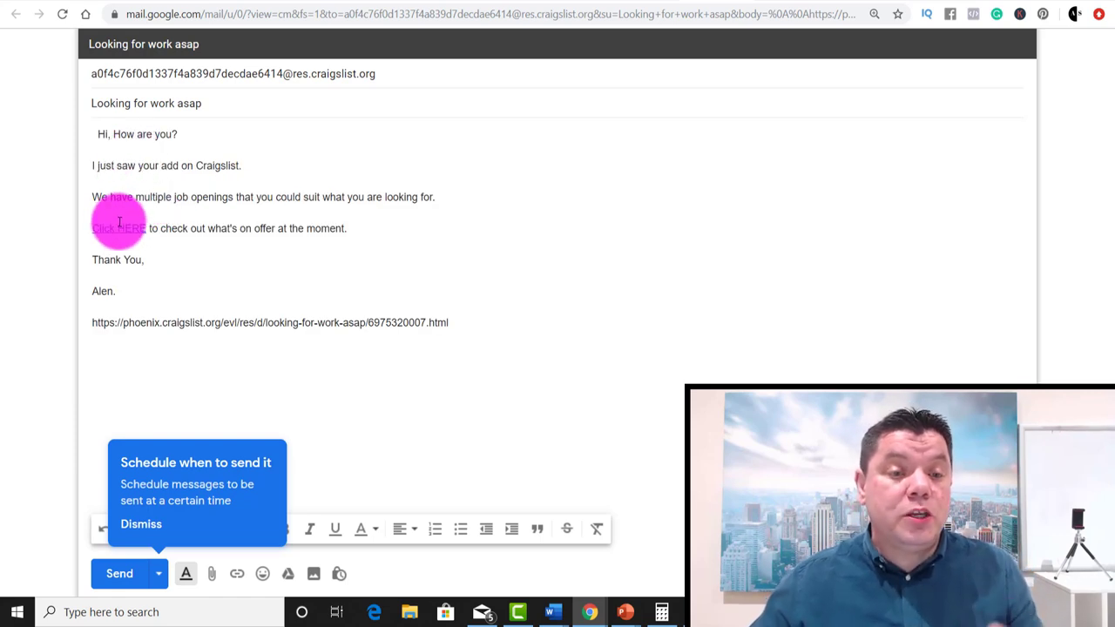